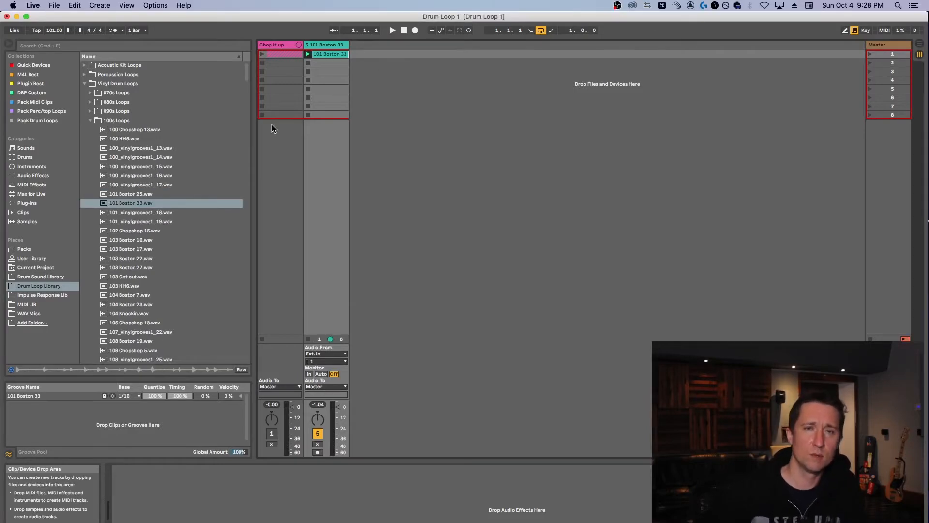
# - Collapse the 100s Loops and Vinyl Drum Loops folders, and expand the Percussion Loops folder in the Drum Loop Library
pyautogui.click(90, 121)
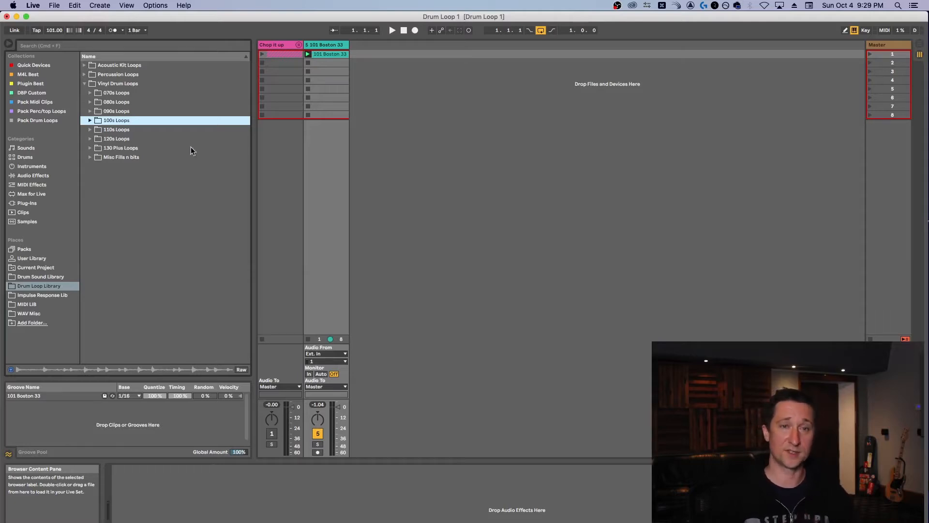
pyautogui.click(83, 83)
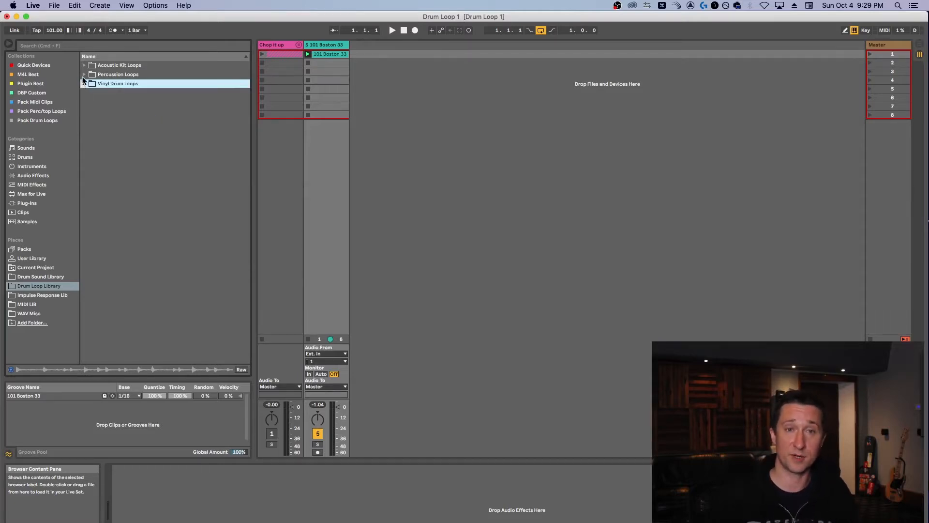
pyautogui.click(84, 75)
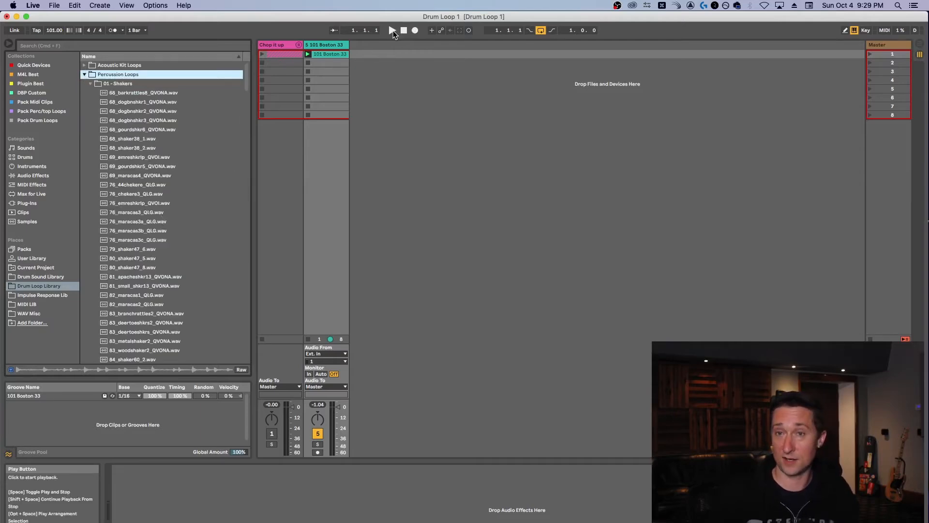
# - Audition percussion loops against the playing 101 Boston 33 clip and add 103_maracas34_8.wav to a new track
pyautogui.click(393, 31)
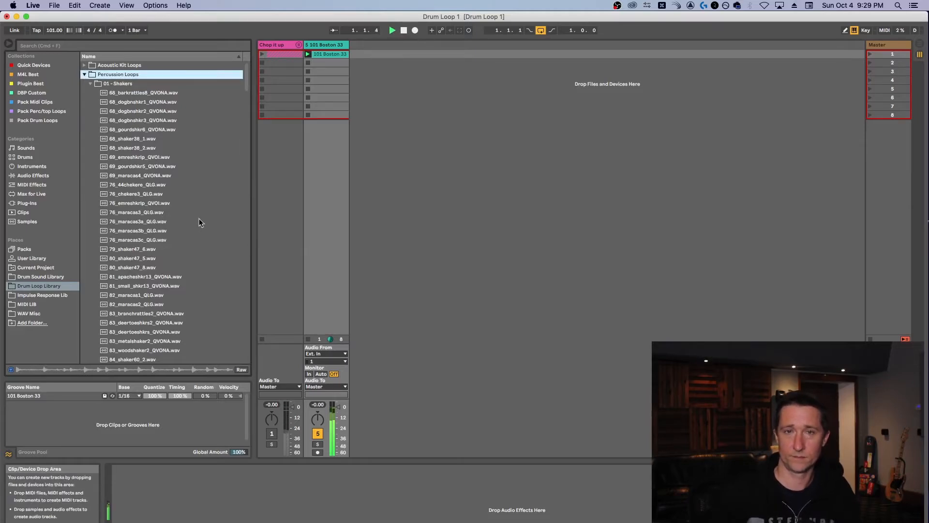
pyautogui.scroll(-5, 184, 210)
pyautogui.scroll(-5, 178, 210)
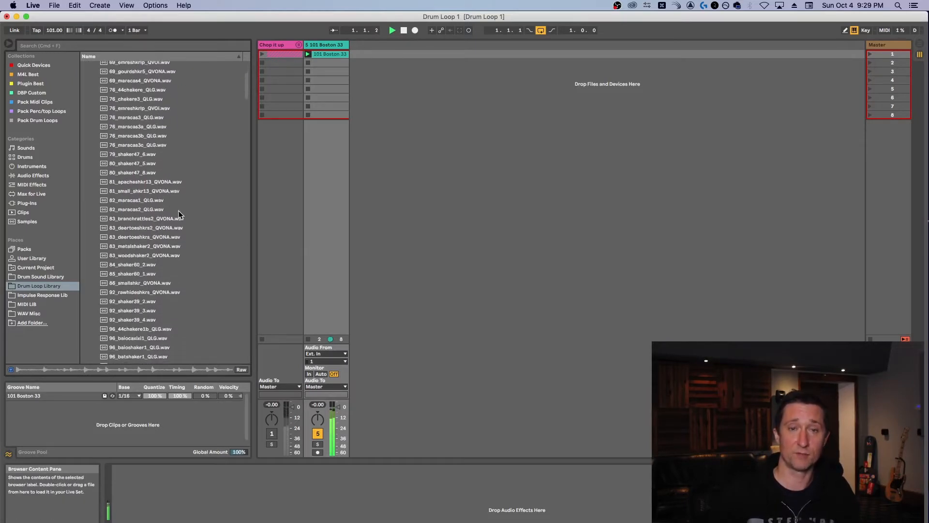
pyautogui.scroll(-4, 179, 215)
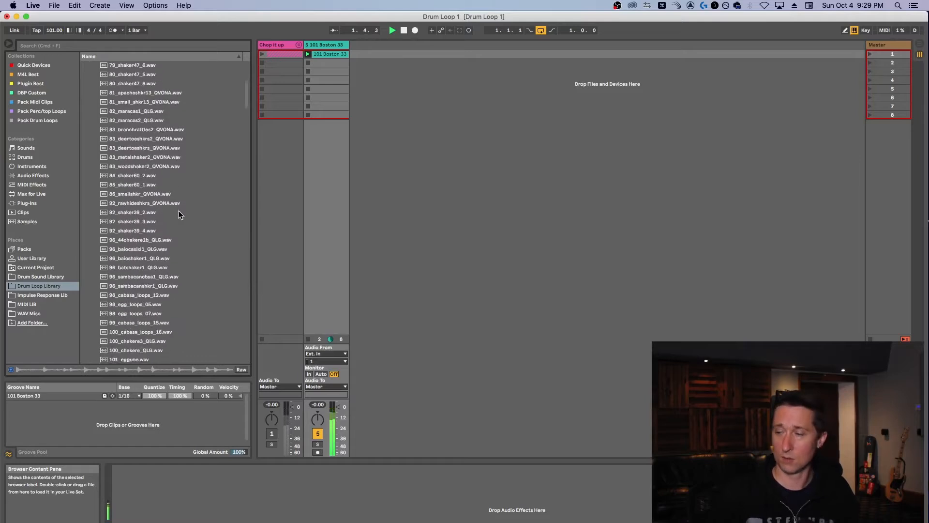
pyautogui.scroll(-11, 179, 211)
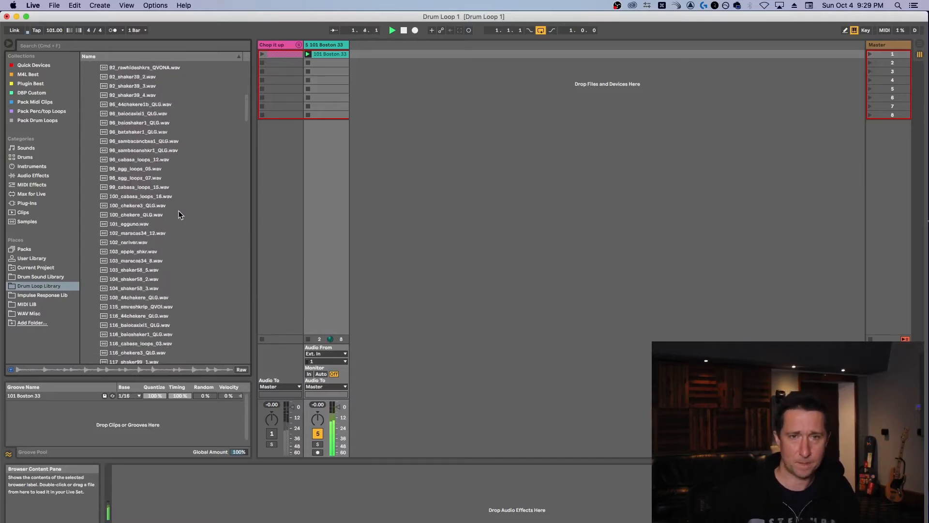
pyautogui.scroll(-4, 114, 213)
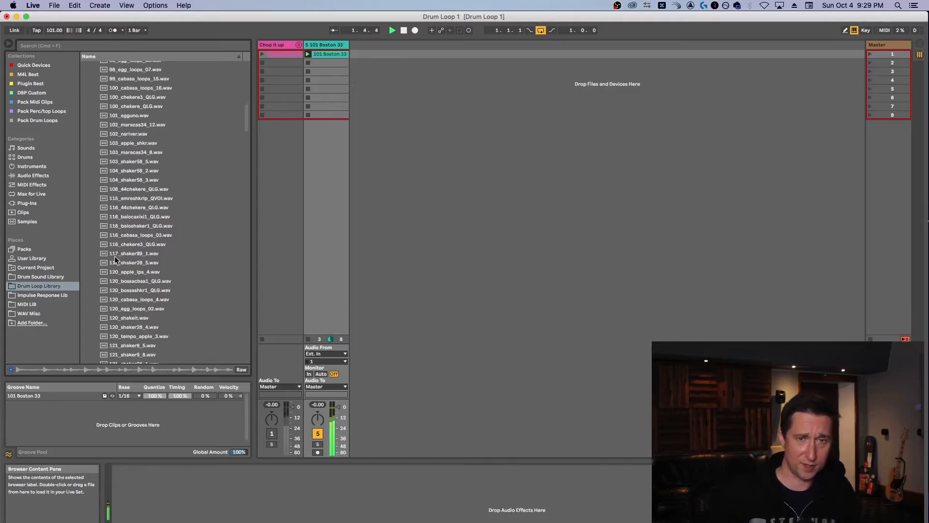
pyautogui.click(136, 235)
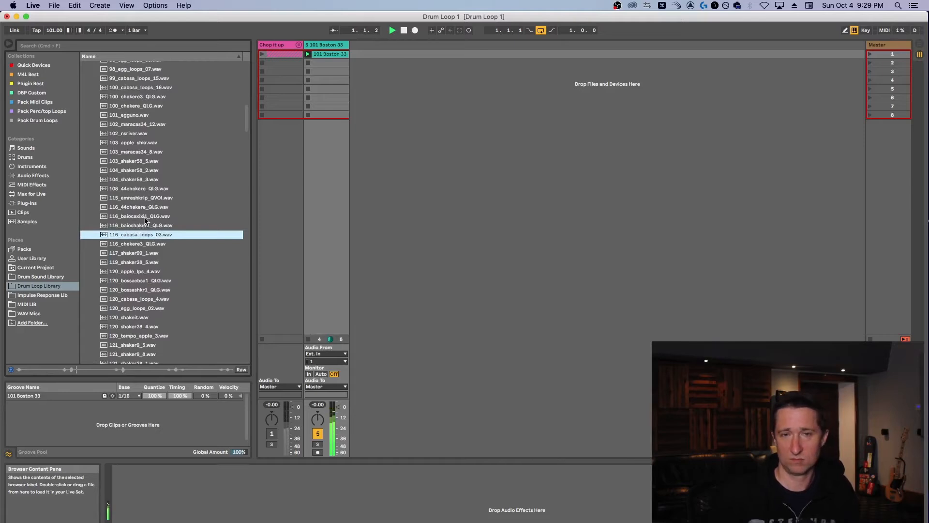
pyautogui.click(145, 216)
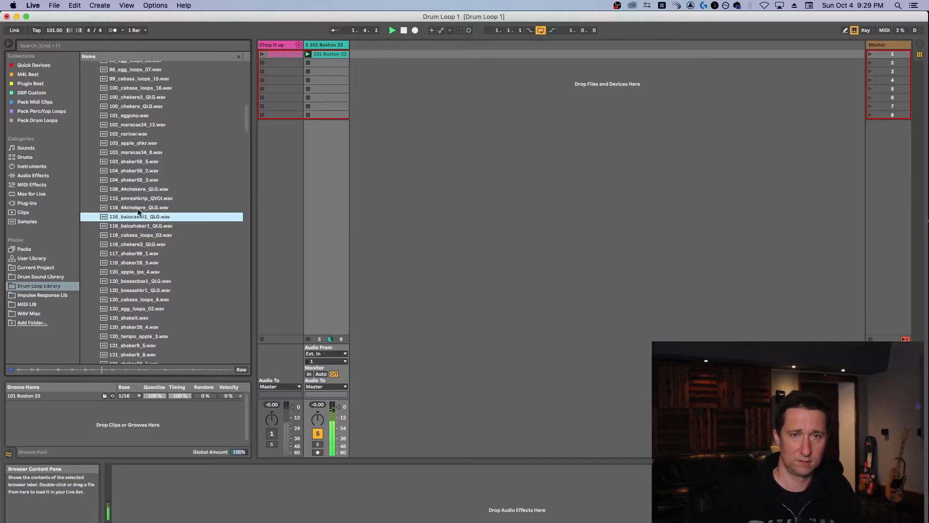
pyautogui.click(140, 180)
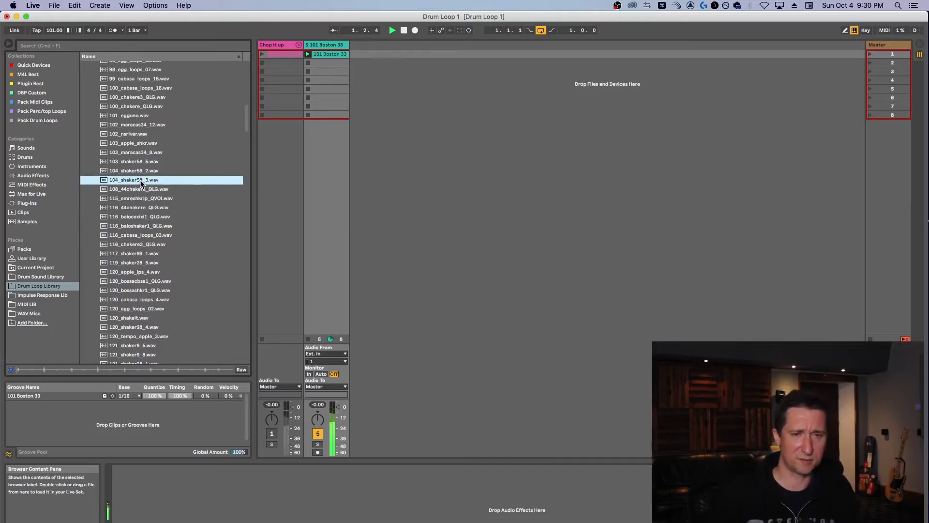
pyautogui.click(141, 152)
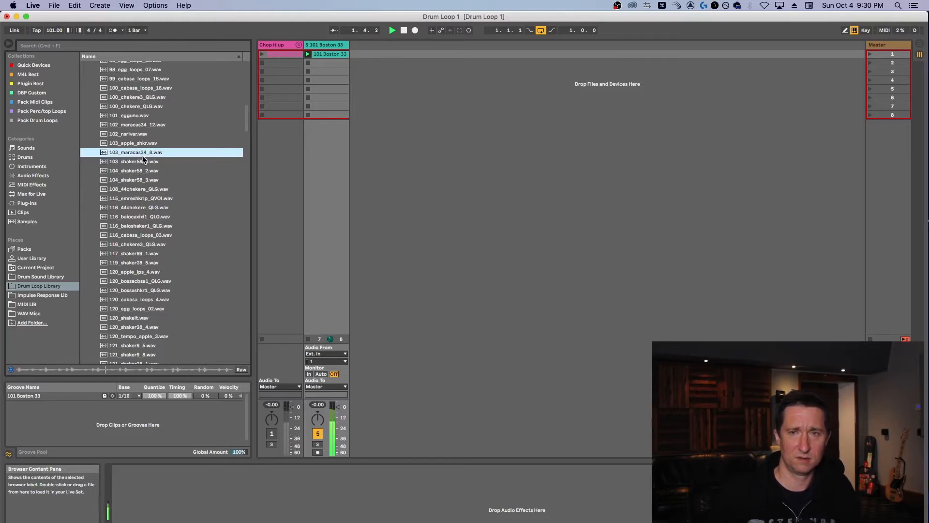
pyautogui.moveTo(143, 154); pyautogui.dragTo(378, 54)
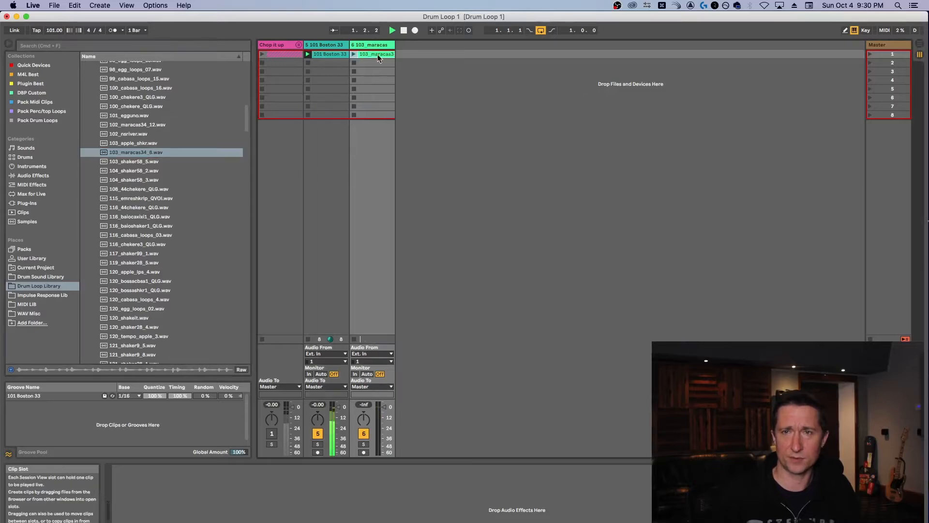
# - Open the 101 Boston 33 clip's sample and quantize all of it with warp markers on its transients
pyautogui.click(332, 55)
pyautogui.hotkey('shift', 'Tab')
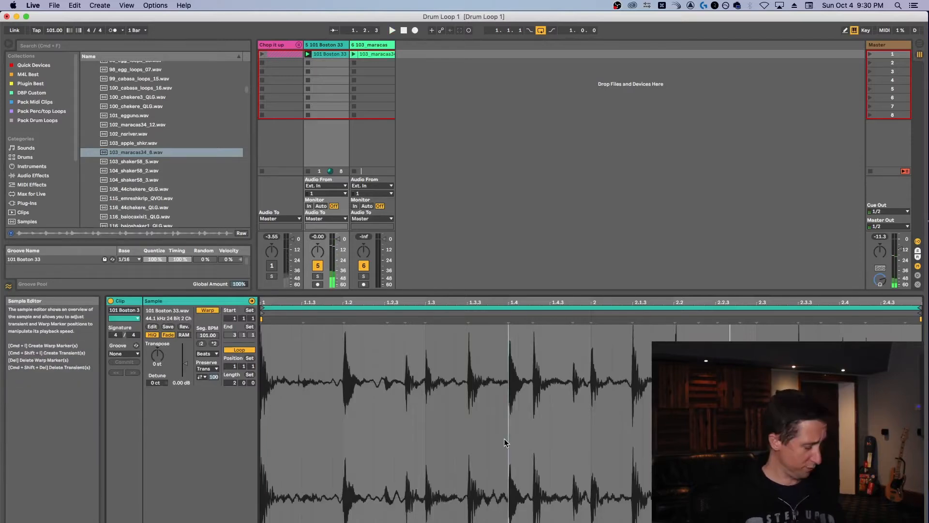
pyautogui.press('super+a')
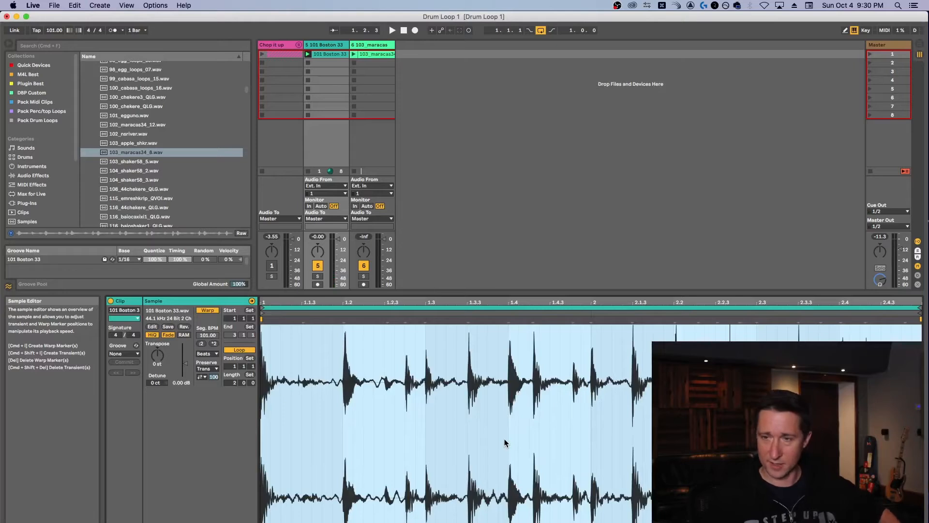
pyautogui.press('super+i')
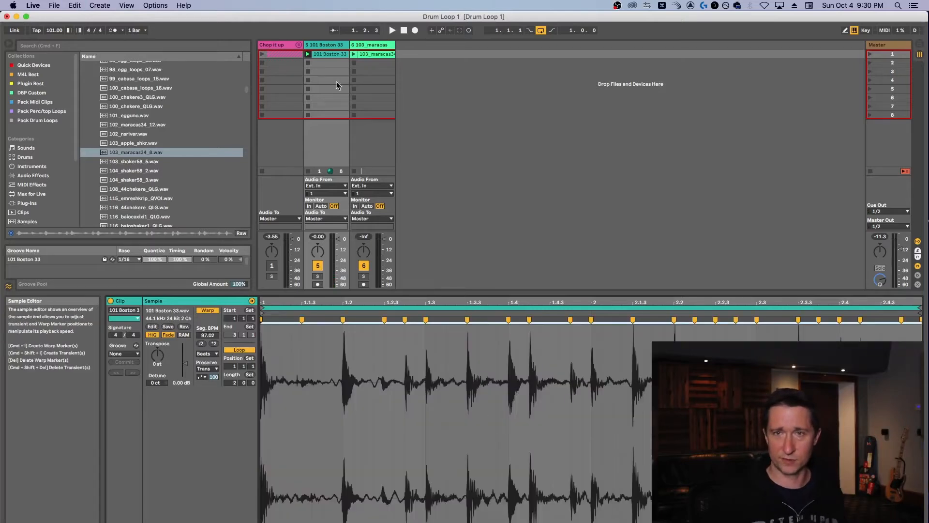
# - Quantize the entire maracas clip with warp markers on its transients
pyautogui.click(372, 54)
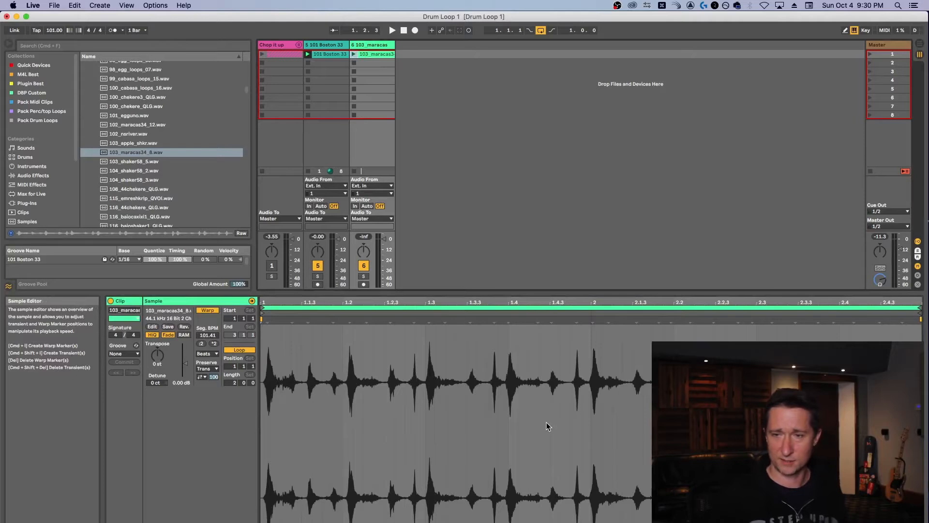
pyautogui.press('super+a')
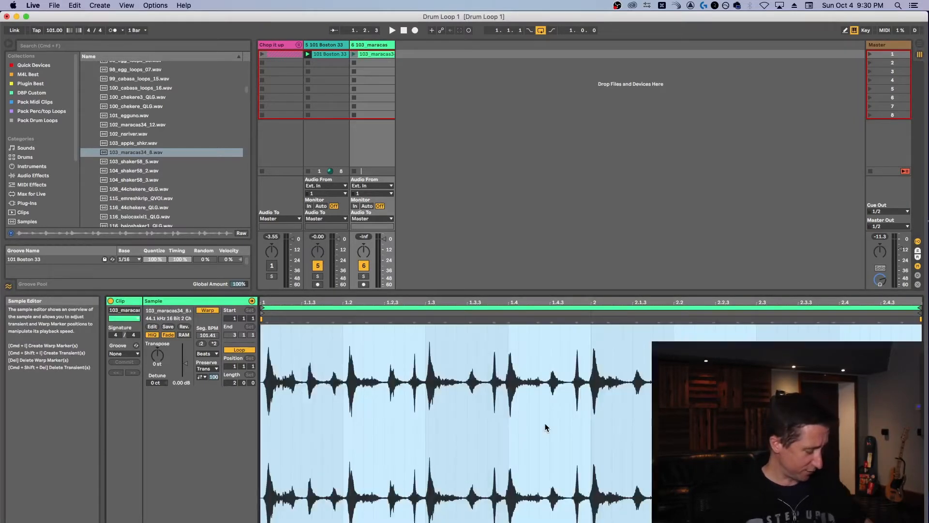
pyautogui.press('super+i')
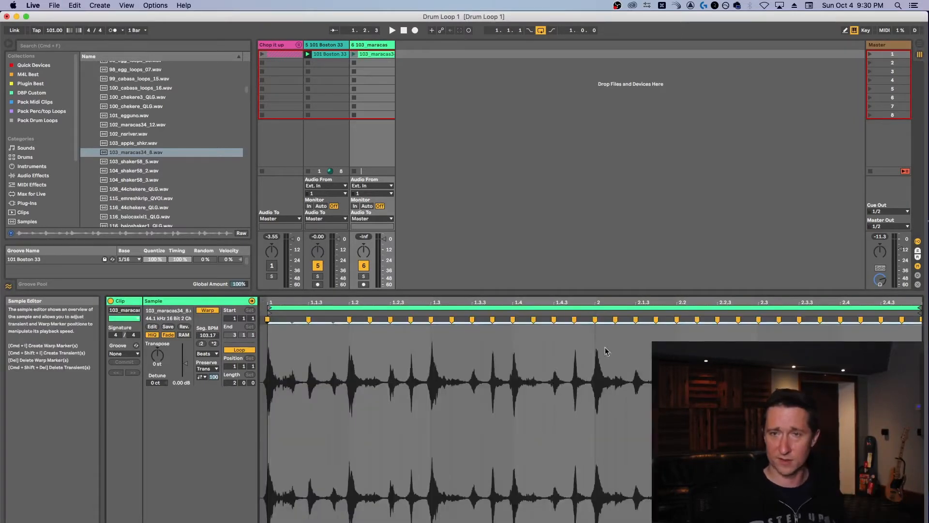
# - Play the maracas clip together with the Boston loop, adjust the maracas track's volume and stop playback
pyautogui.click(353, 54)
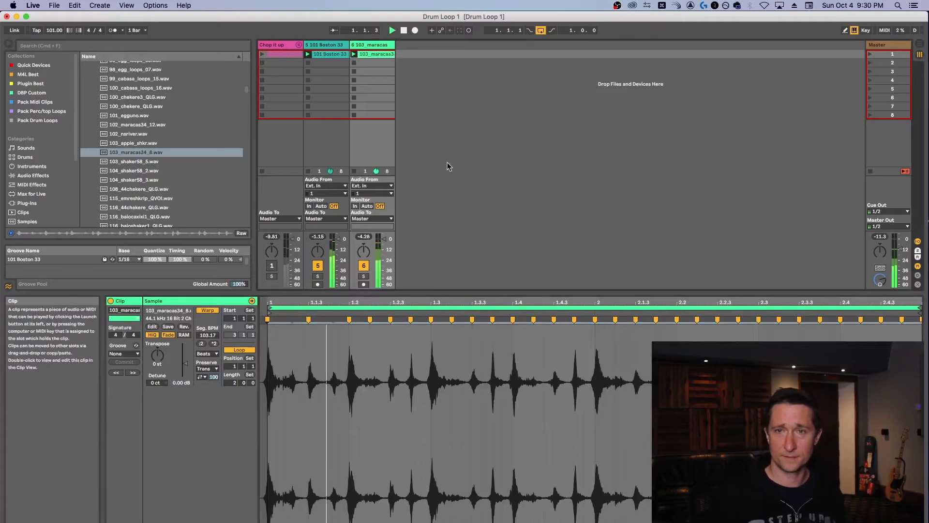
pyautogui.moveTo(384, 244); pyautogui.dragTo(384, 242)
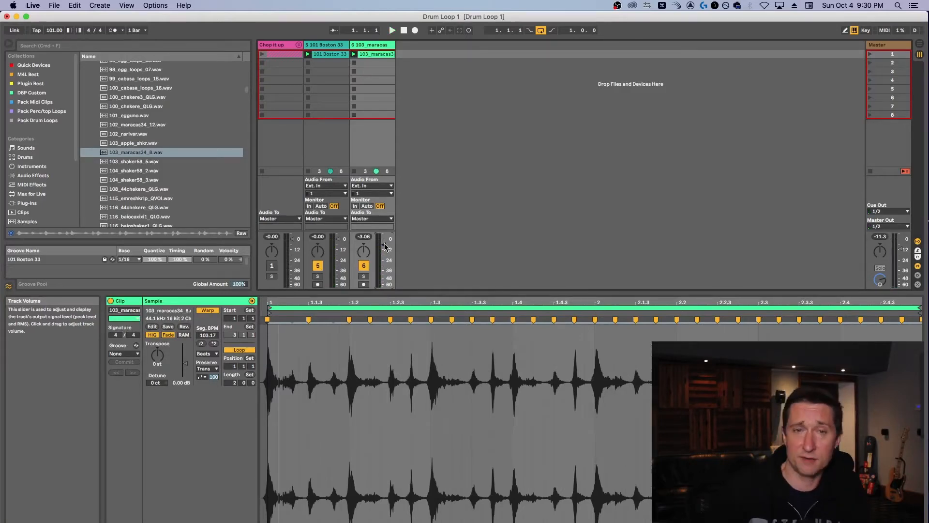
pyautogui.click(403, 30)
# - Delete the 103_maracas track from the set
pyautogui.moveTo(703, 291)
pyautogui.moveTo(704, 290); pyautogui.dragTo(703, 424)
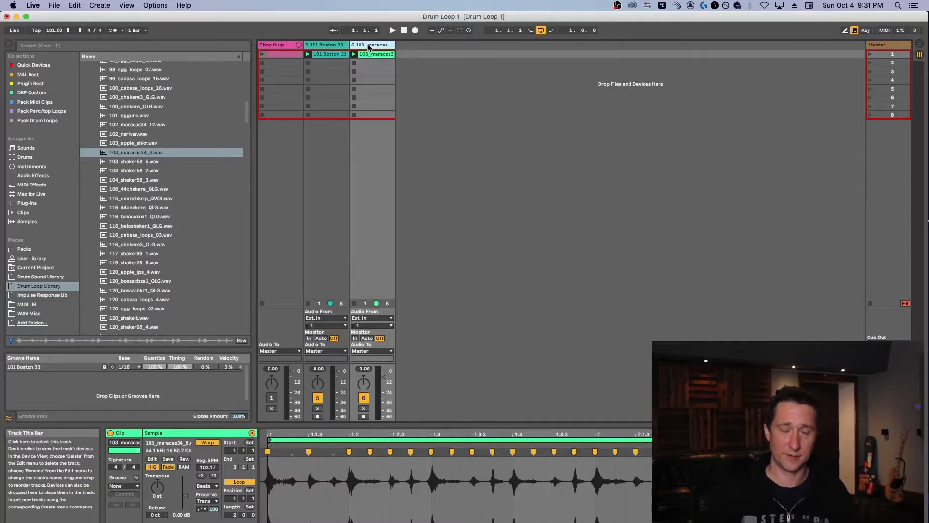
pyautogui.press('Delete')
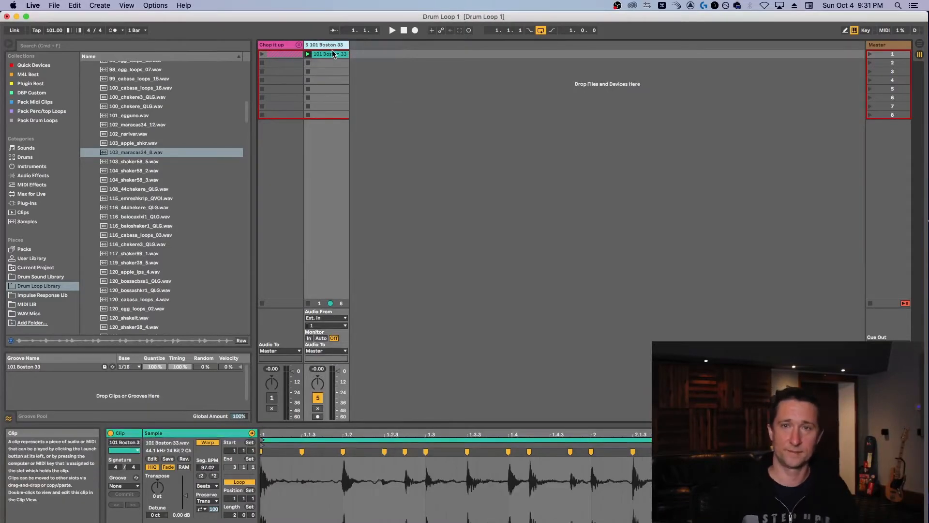
# - Close the Percussion Loops folder and expand the 100s Loops folder inside Vinyl Drum Loops
pyautogui.press('space')
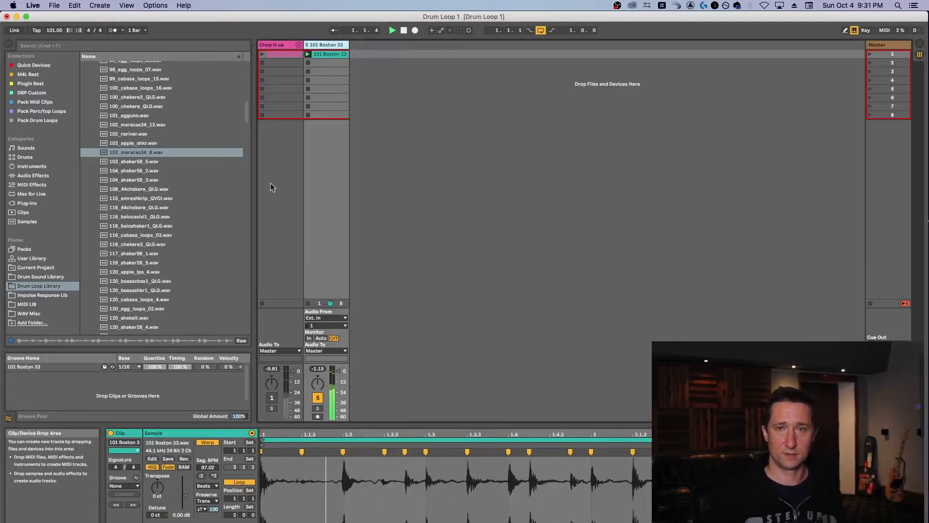
pyautogui.scroll(5, 145, 182)
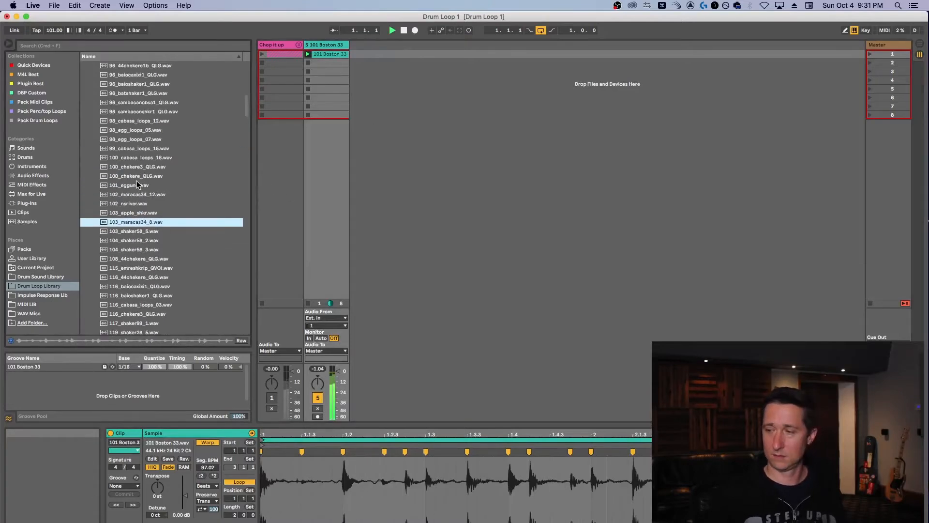
pyautogui.scroll(4, 136, 181)
pyautogui.scroll(5, 136, 181)
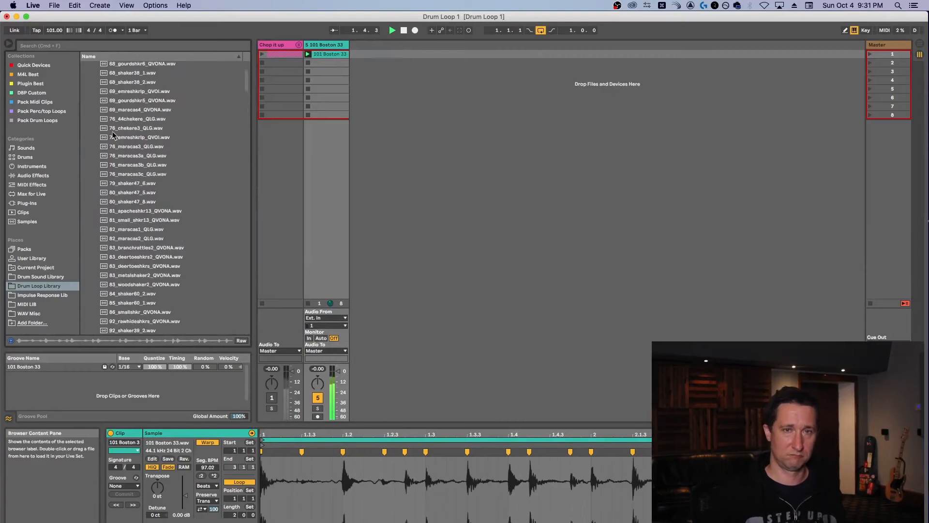
pyautogui.click(85, 75)
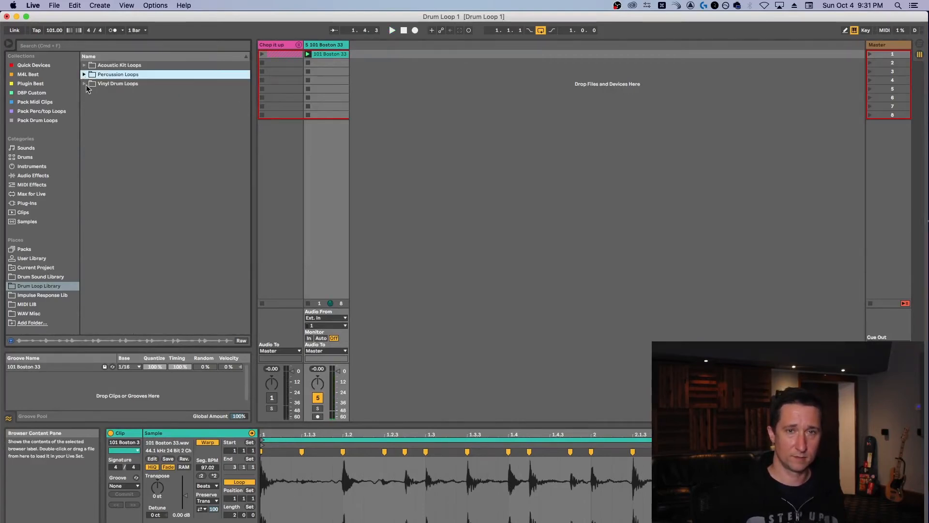
pyautogui.click(84, 83)
pyautogui.click(88, 121)
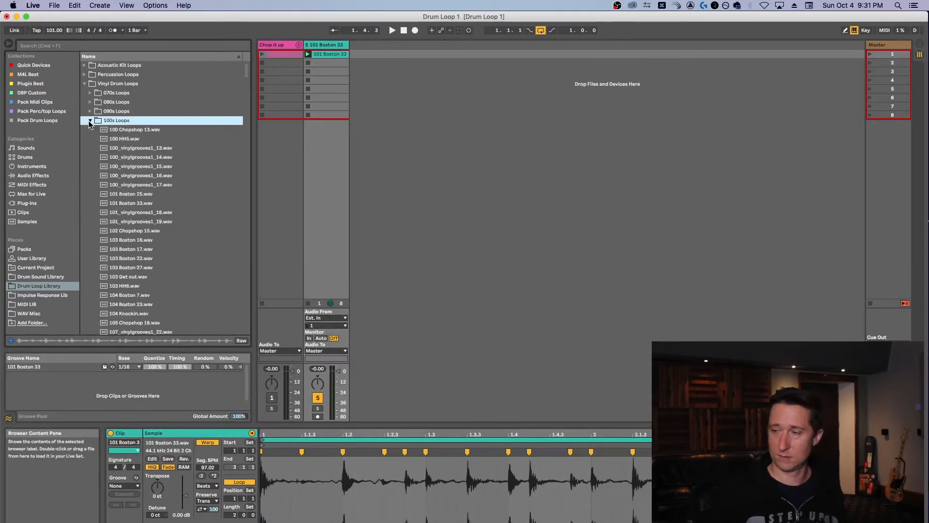
# - Preview 104 Knockin.wav from the 100s Loops folder and add it as a clip on a new track
pyautogui.scroll(-1, 150, 218)
pyautogui.scroll(-2, 139, 234)
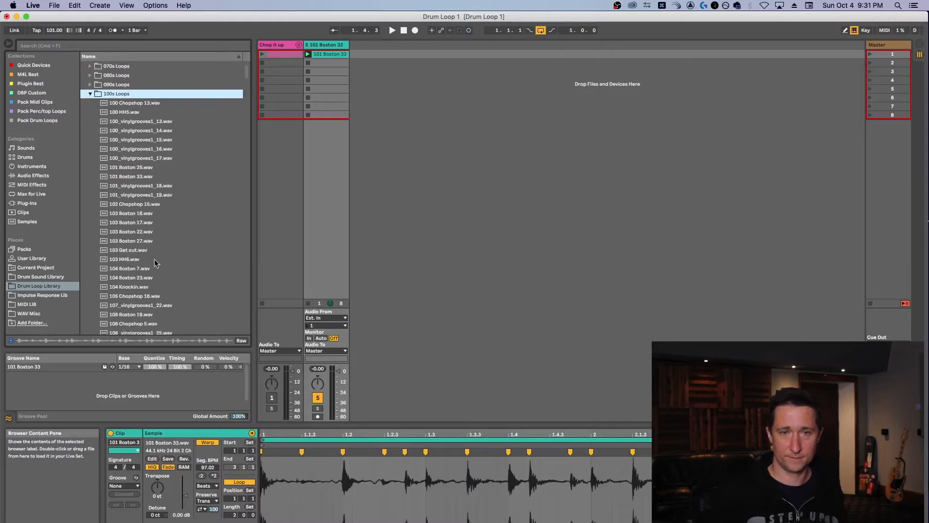
pyautogui.click(137, 287)
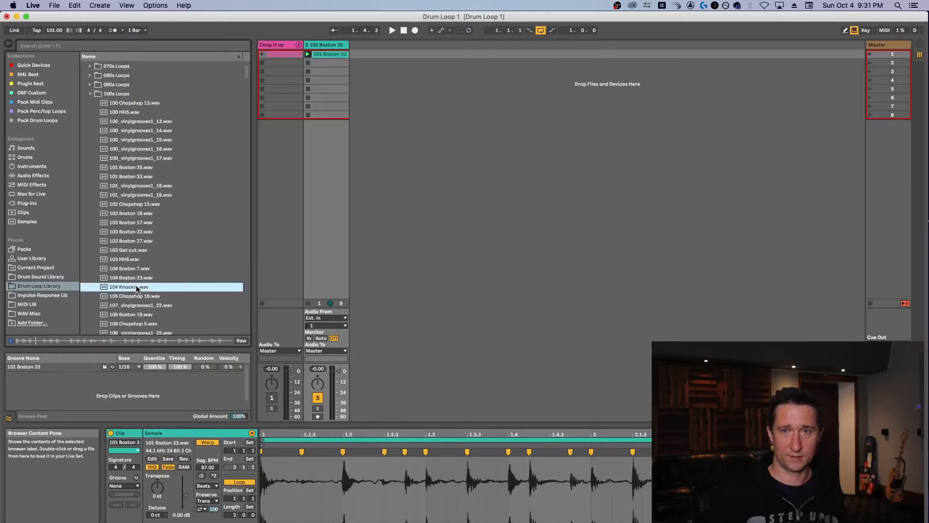
pyautogui.moveTo(137, 289); pyautogui.dragTo(367, 60)
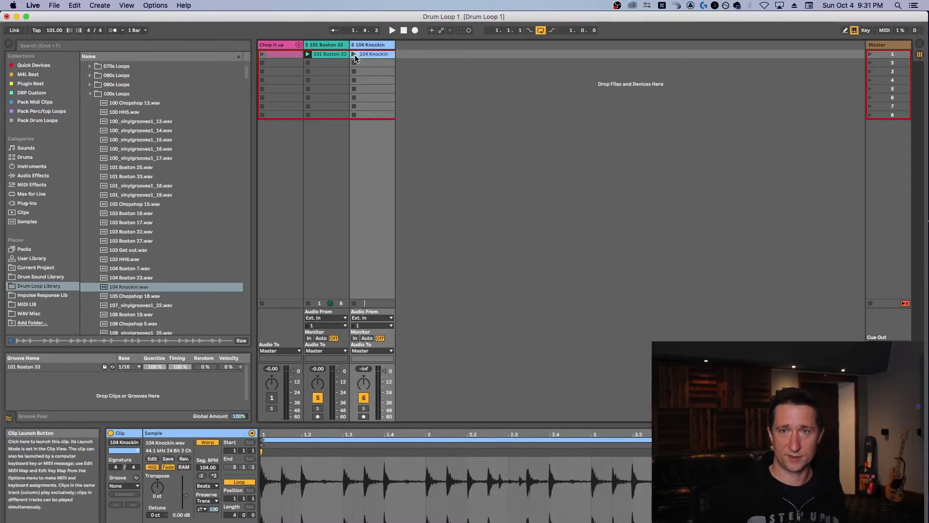
# - Play the 104 Knockin clip alone, reactivate the 101 Boston 33 track to hear both loops together, and stop playback
pyautogui.click(353, 54)
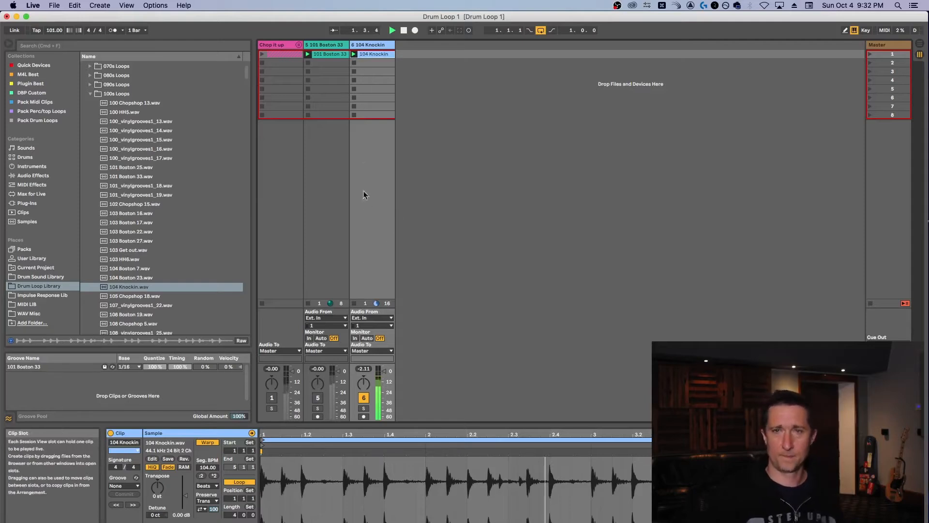
pyautogui.click(318, 399)
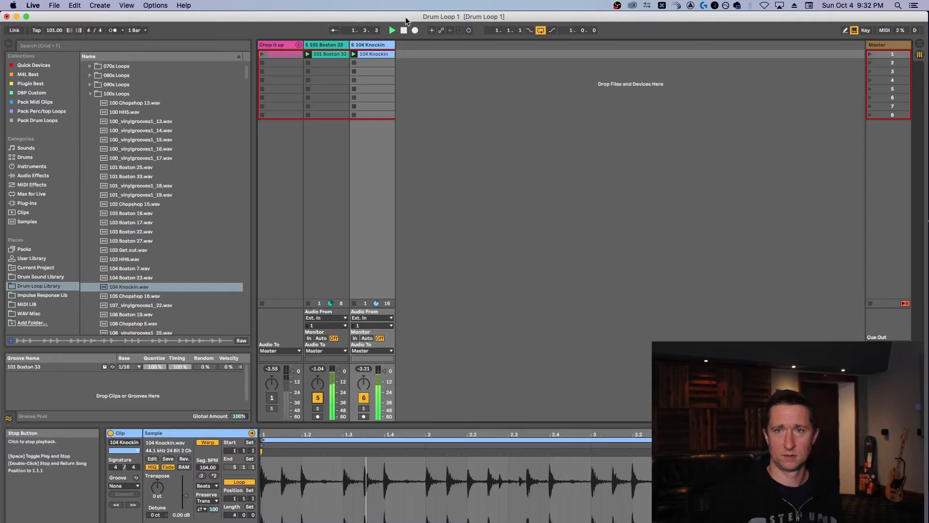
pyautogui.doubleClick(405, 33)
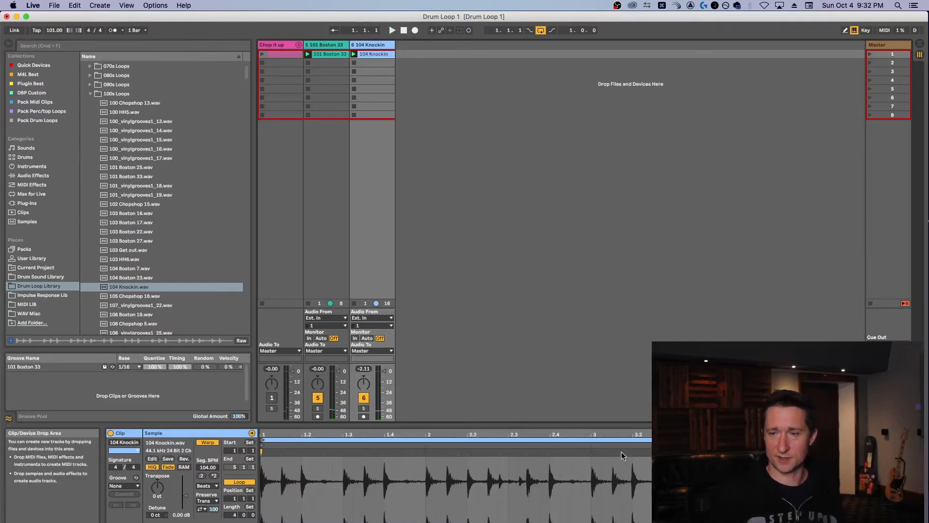
pyautogui.click(514, 508)
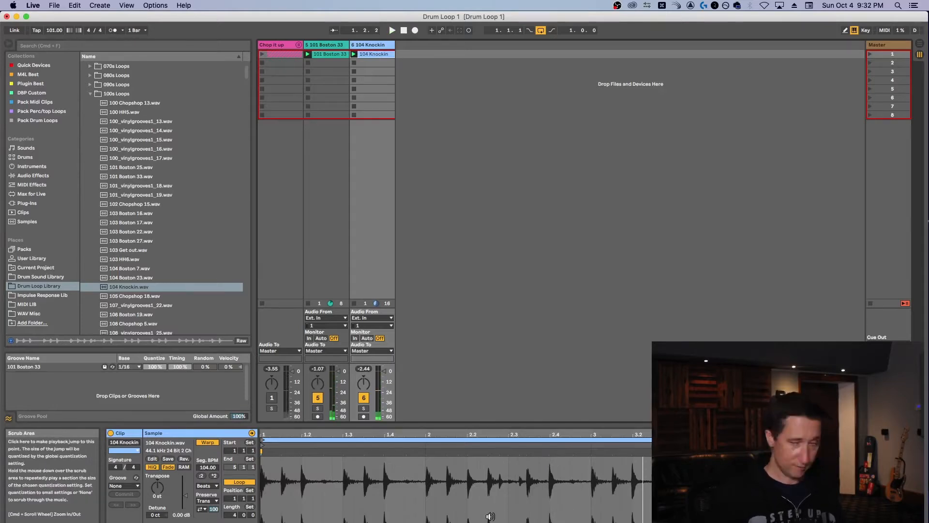
# - Quantize all the transients of the 104 Knockin clip and play both loops together to check the timing
pyautogui.press('super+a')
pyautogui.click(447, 146)
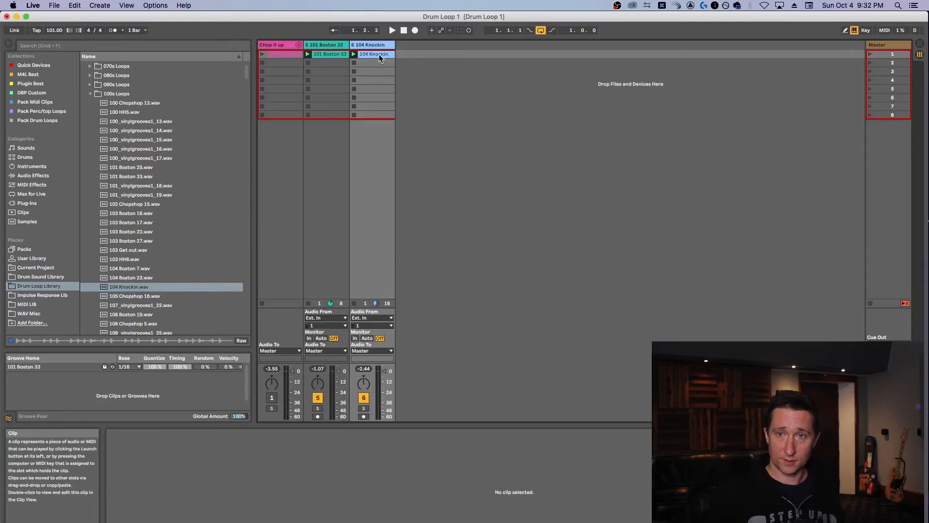
pyautogui.click(379, 54)
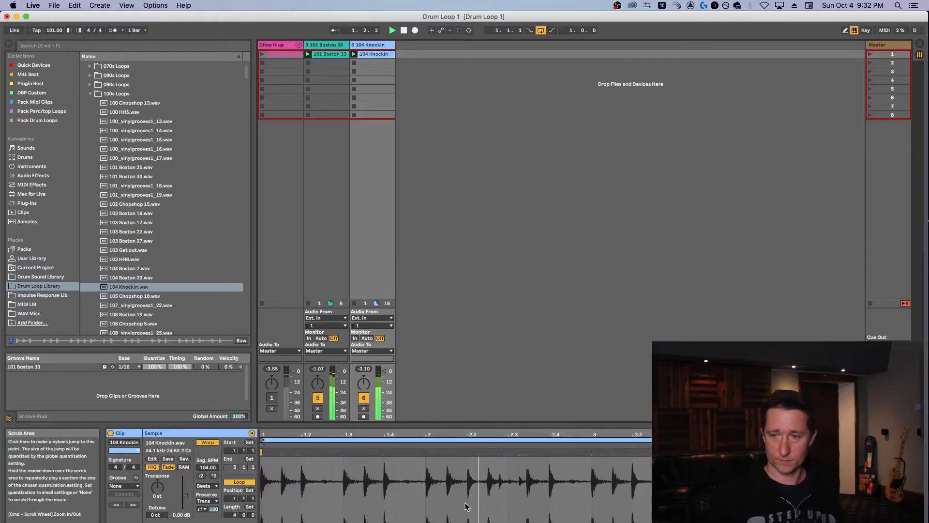
pyautogui.moveTo(556, 422); pyautogui.dragTo(556, 317)
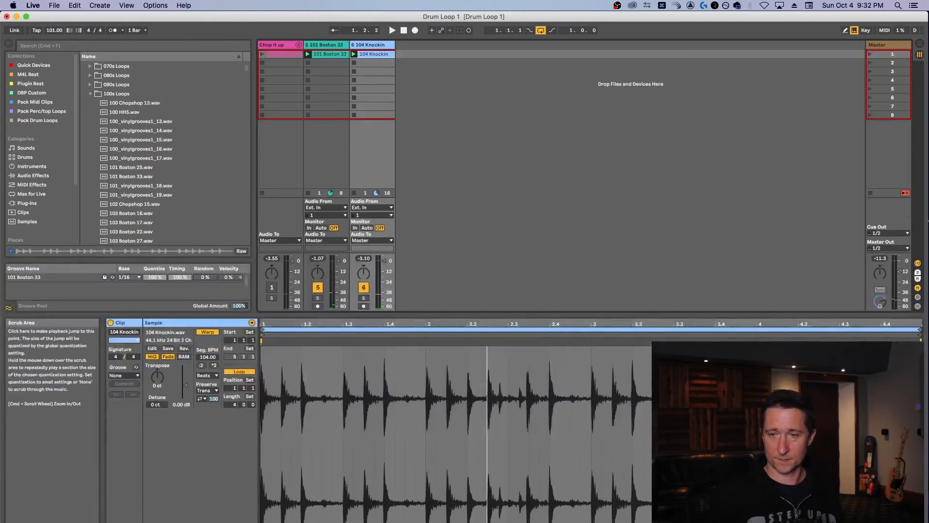
pyautogui.press('super+a')
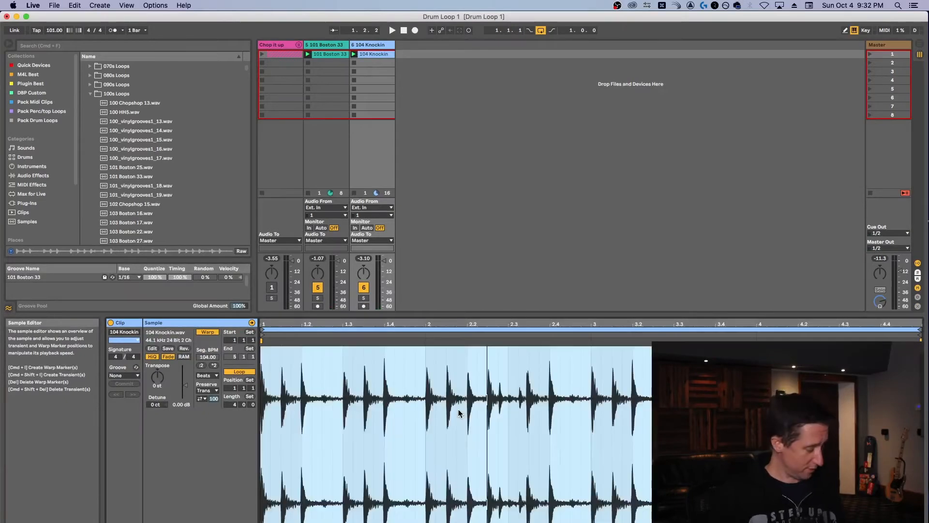
pyautogui.press('super+u')
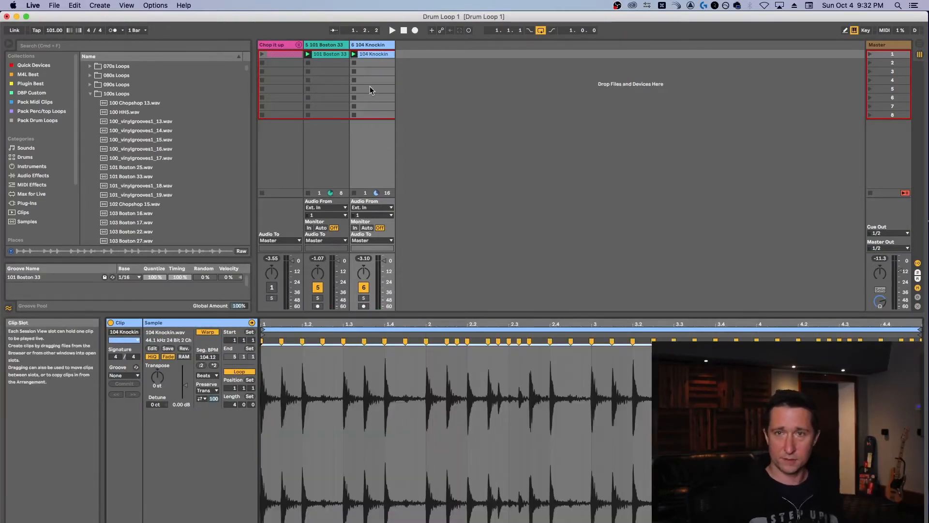
pyautogui.click(391, 31)
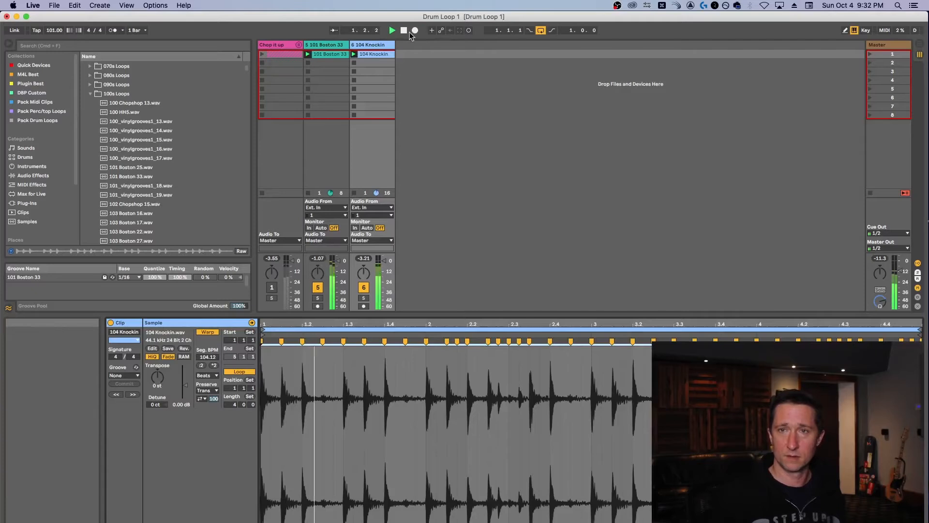
pyautogui.click(404, 31)
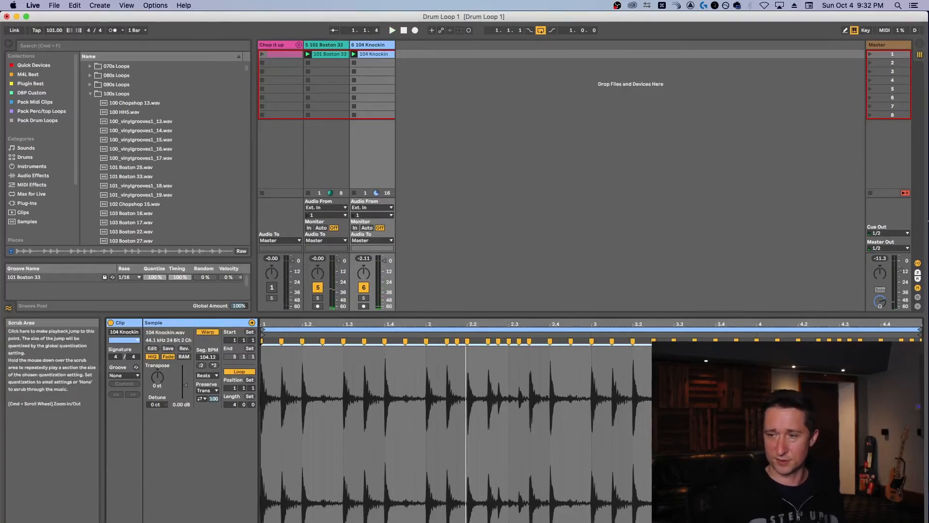
# - Add an Auto Filter to the 101 Boston 33 track and set it to high-pass with a cutoff of about 252 Hz
pyautogui.press('super+alt+l')
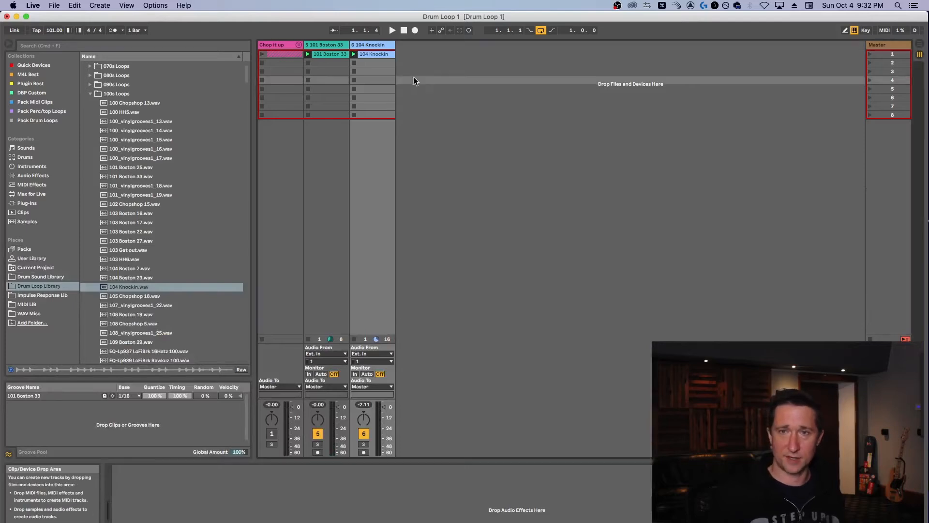
pyautogui.click(326, 47)
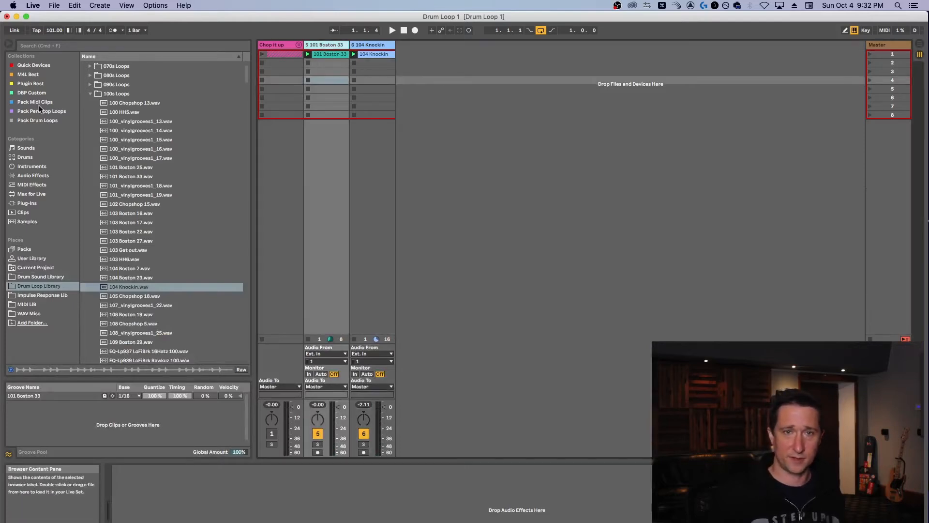
pyautogui.click(40, 69)
pyautogui.click(103, 68)
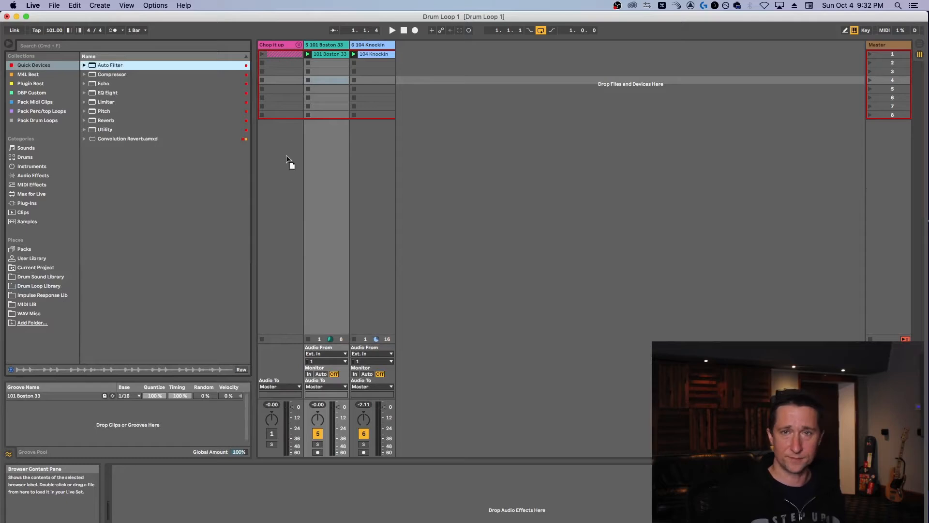
pyautogui.moveTo(256, 512); pyautogui.dragTo(256, 512)
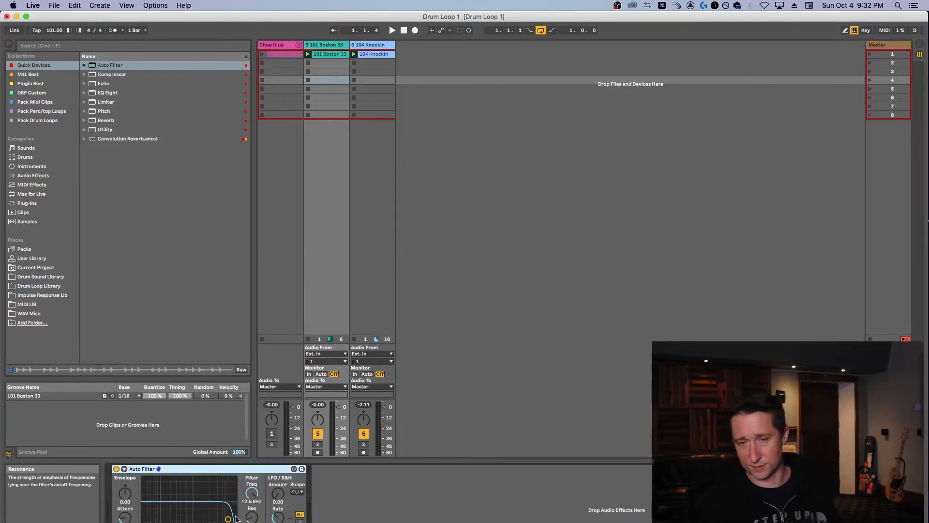
pyautogui.moveTo(228, 519); pyautogui.dragTo(177, 521)
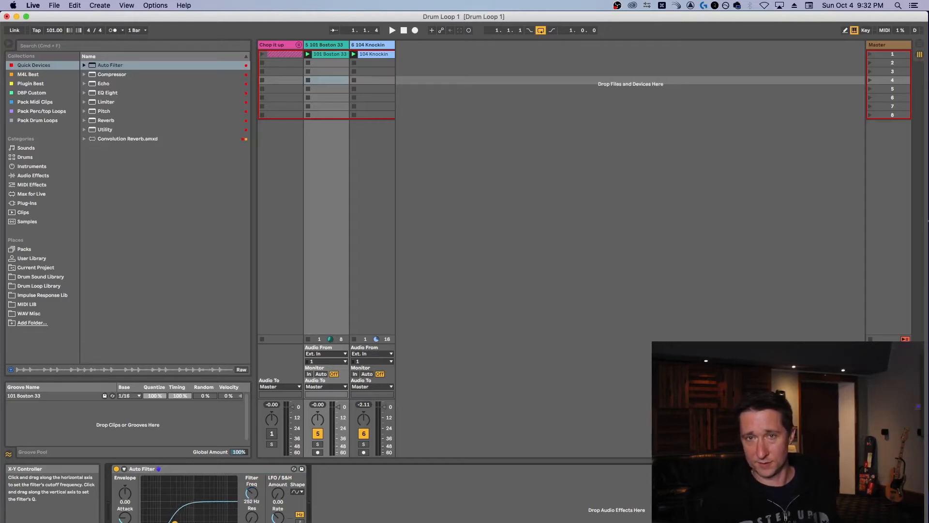
# - Add an Auto Filter to the 104 Knockin track and lower its low-pass cutoff to about 844 Hz
pyautogui.click(376, 46)
pyautogui.moveTo(110, 65); pyautogui.dragTo(191, 518)
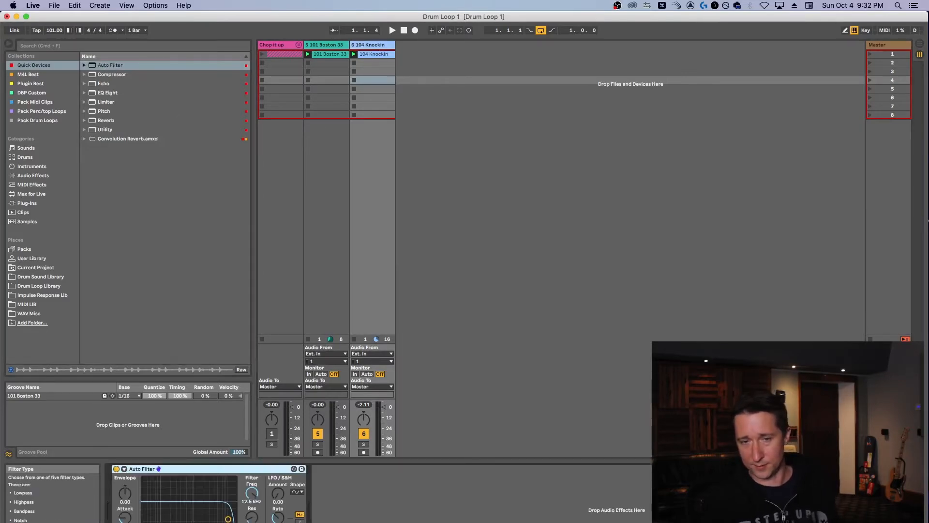
pyautogui.moveTo(226, 519); pyautogui.dragTo(191, 522)
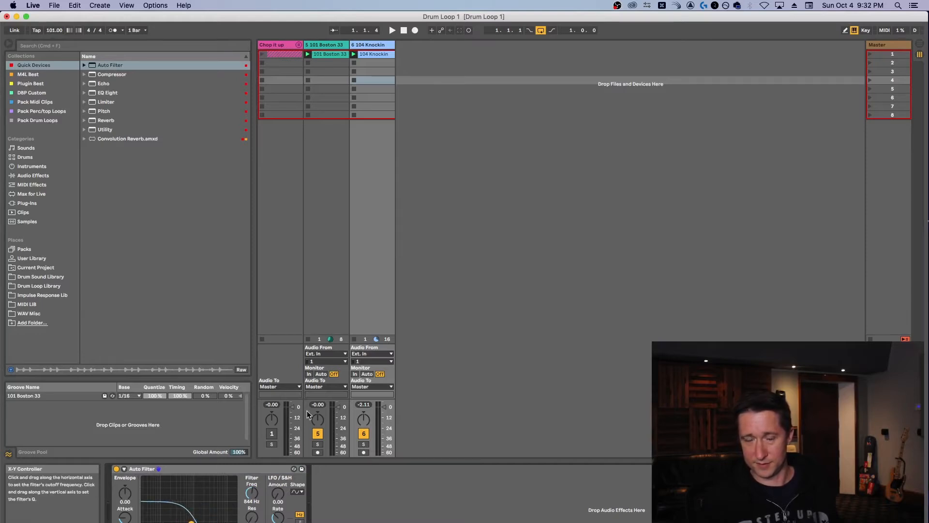
# - Play both filtered loops, lowering the high-pass cutoff on the 101 Boston 33 track to about 204 Hz
pyautogui.click(371, 54)
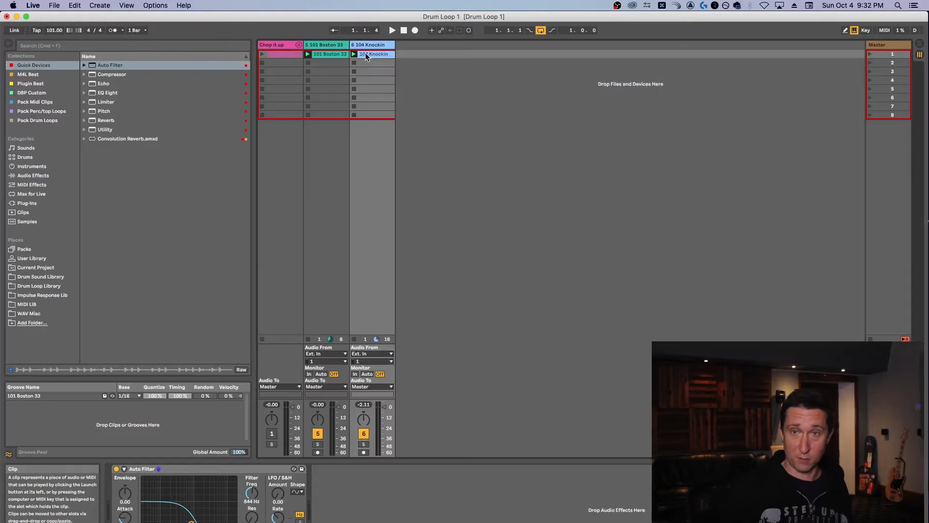
pyautogui.click(333, 54)
pyautogui.press('space')
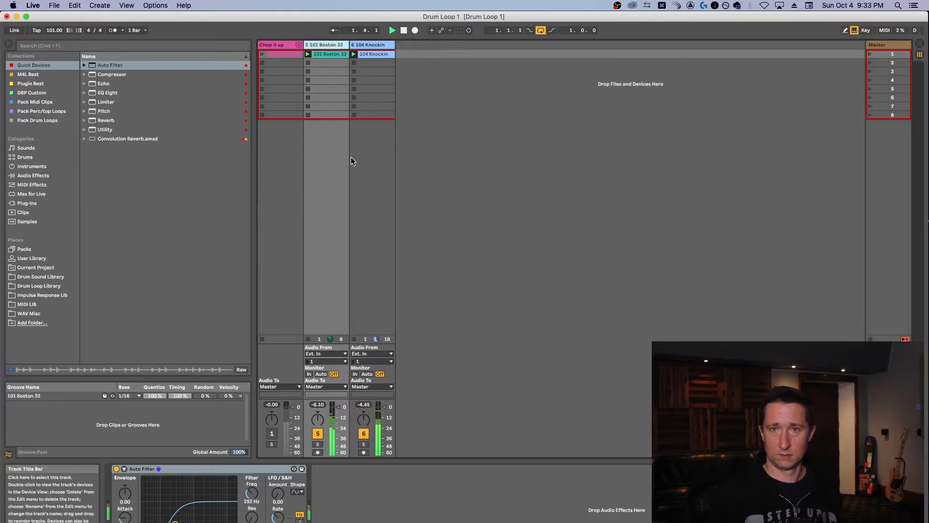
pyautogui.moveTo(176, 521); pyautogui.dragTo(172, 521)
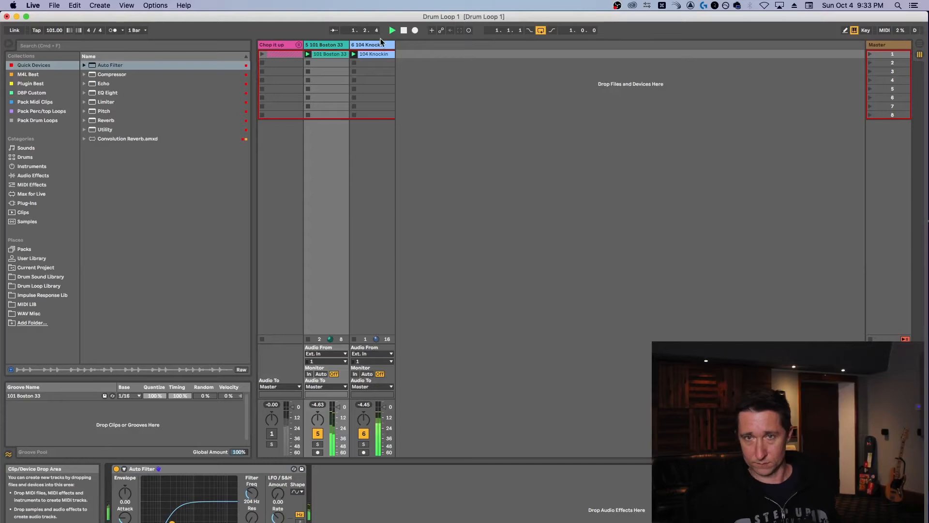
pyautogui.click(379, 46)
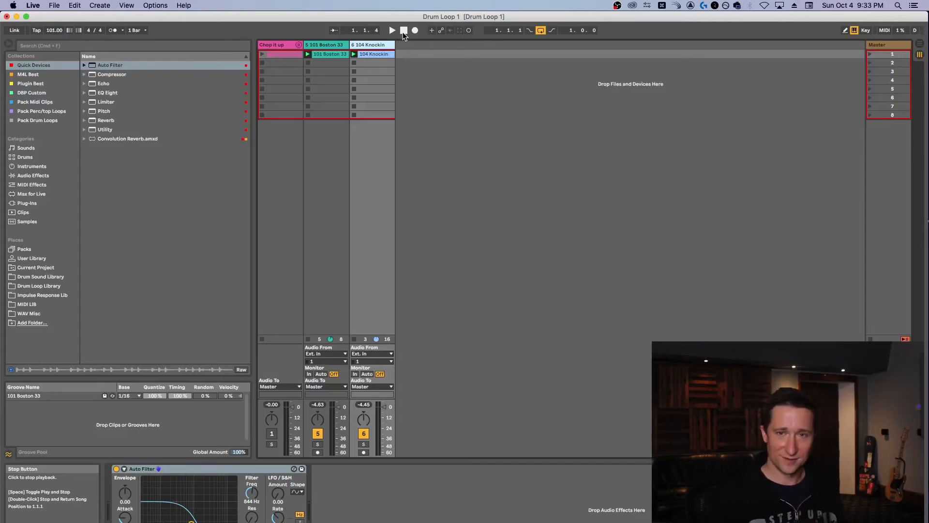
# - Replay the filtered 101 Boston 33 and 104 Knockin loops together, stopping and restarting playback to judge the layered groove
pyautogui.press('space')
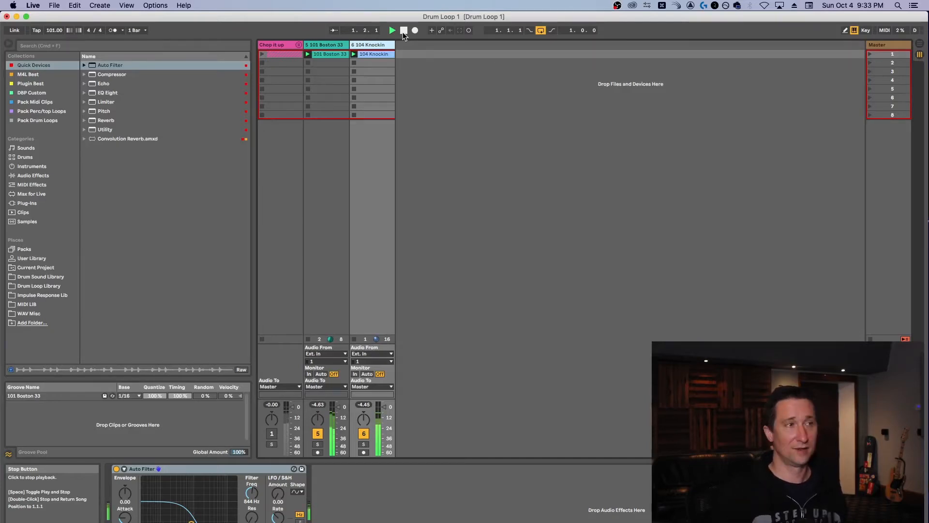
pyautogui.click(403, 32)
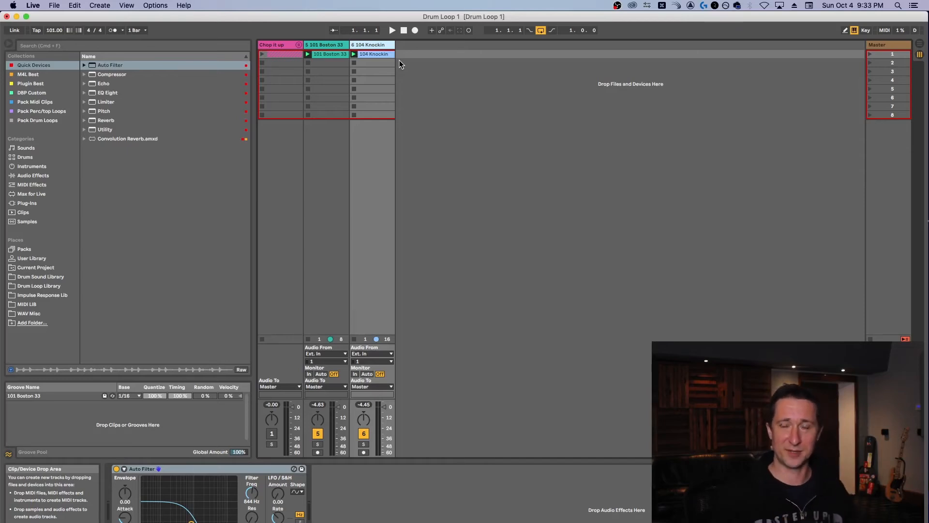
pyautogui.click(394, 28)
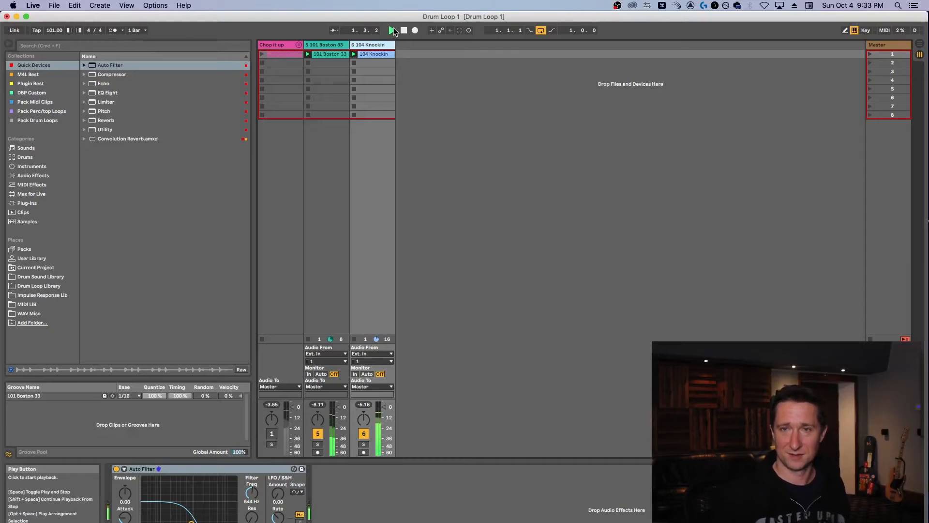
pyautogui.click(392, 30)
pyautogui.press('space')
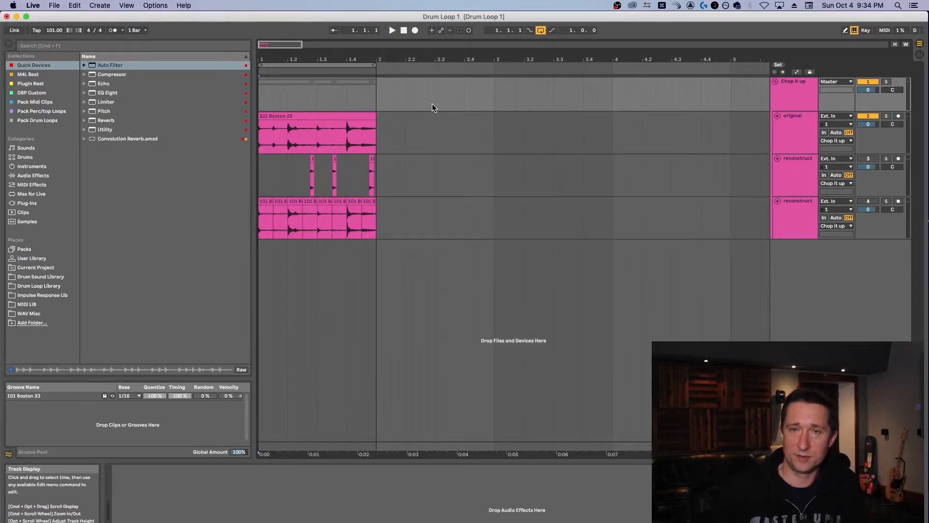
# - Zoom in on the one-bar 101 Boston 25 clips in the Arrangement and play the clip on the original track
pyautogui.moveTo(301, 58)
pyautogui.mouseDown()
pyautogui.moveTo(301, 75)
pyautogui.moveTo(362, 71)
pyautogui.mouseUp()
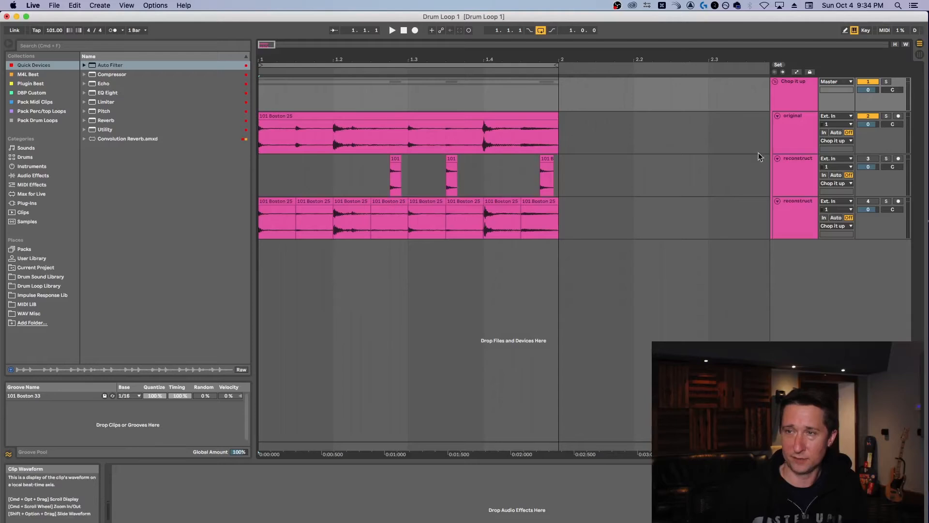
pyautogui.click(464, 115)
pyautogui.press('space')
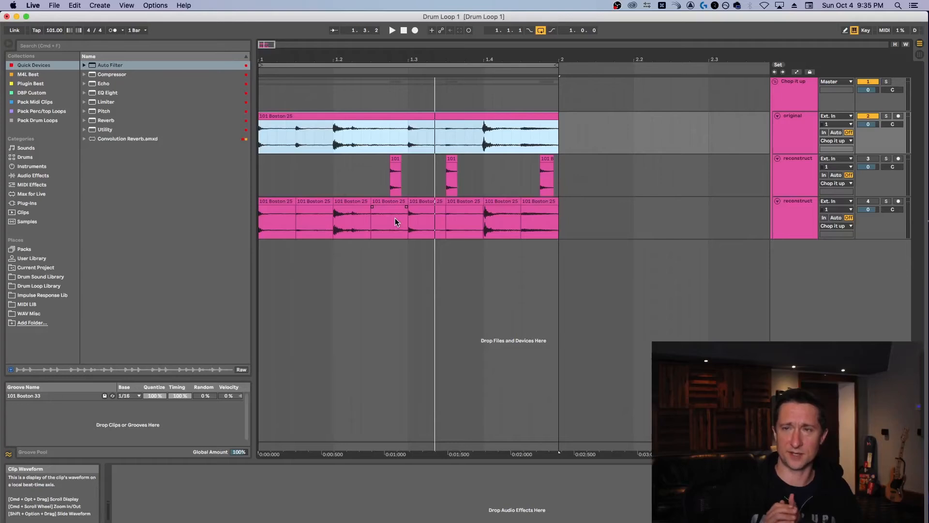
# - Examine the waveform and warp markers of the 101 Boston 25 clip on the original track in the sample editor
pyautogui.click(295, 134)
pyautogui.click(295, 137)
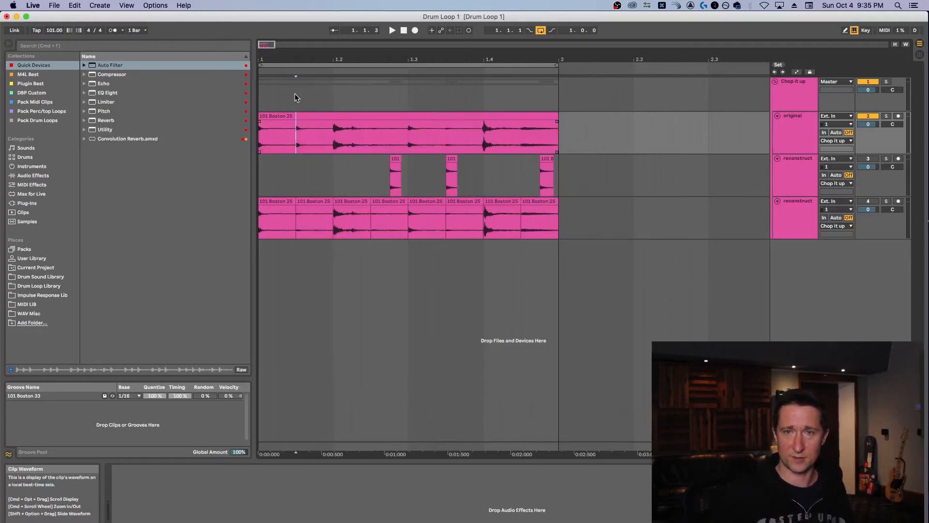
pyautogui.click(322, 120)
pyautogui.hotkey('shift', 'Tab')
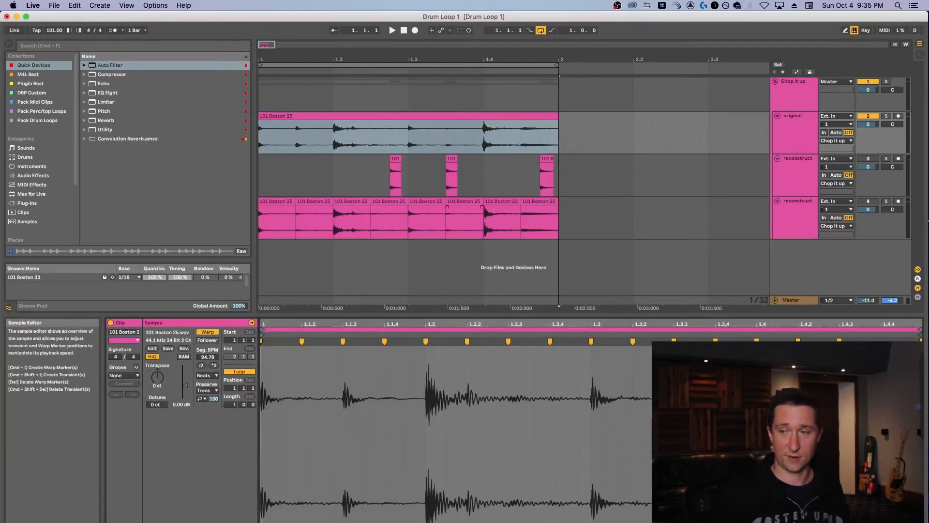
pyautogui.hotkey('shift', 'Tab')
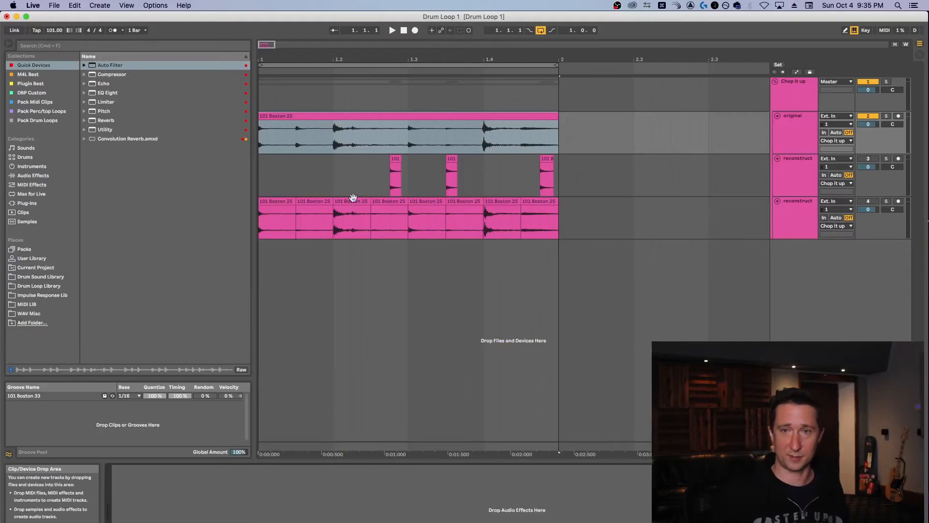
# - Split the 101 Boston 25 clip on the original track into eight eighth-note slices across the bar
pyautogui.click(331, 136)
pyautogui.click(297, 140)
pyautogui.moveTo(290, 58); pyautogui.dragTo(290, 81)
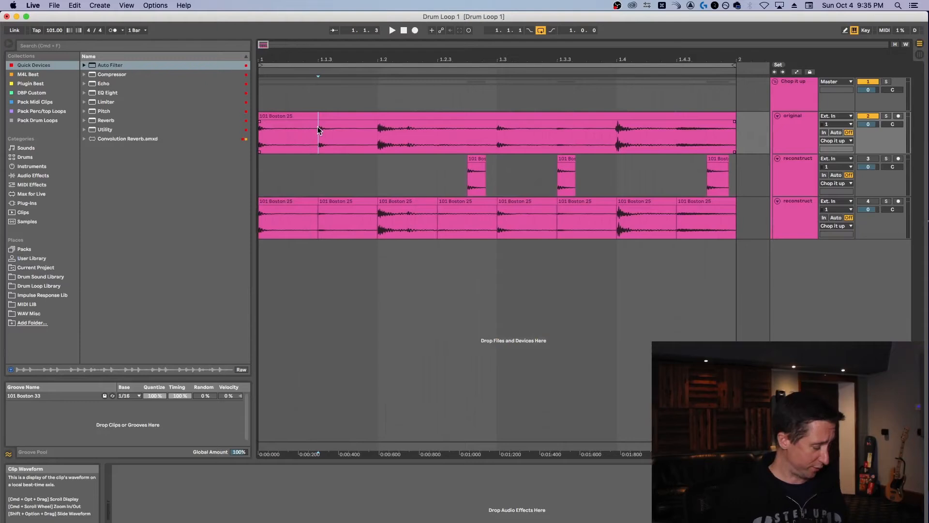
pyautogui.click(377, 128)
pyautogui.press('super+e')
pyautogui.click(497, 136)
pyautogui.press('super+e')
pyautogui.click(437, 135)
pyautogui.press('super+e')
pyautogui.click(558, 134)
pyautogui.press('super+e')
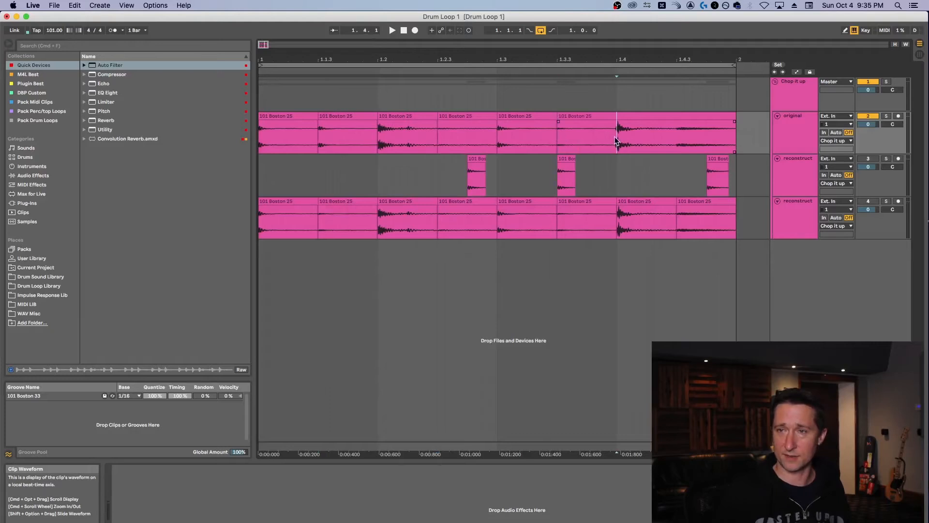
pyautogui.click(676, 135)
pyautogui.press('super+e')
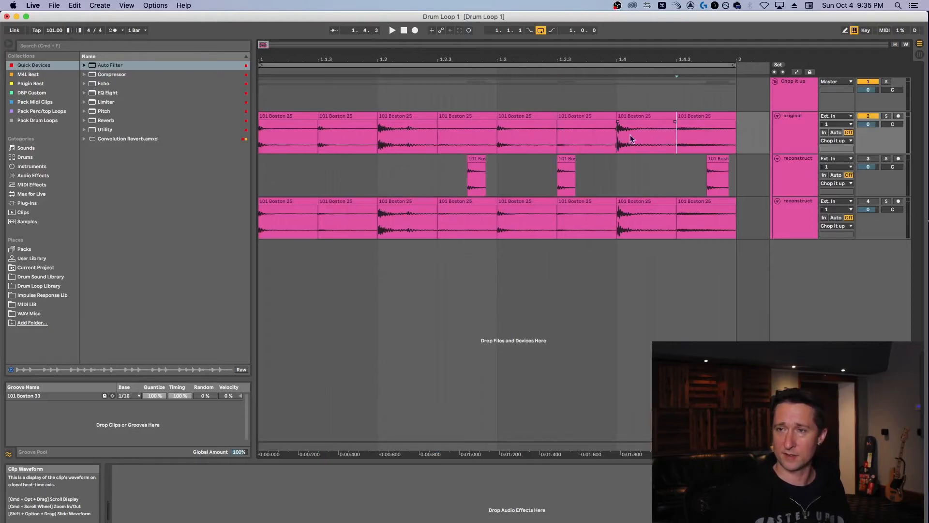
# - Mute the original track, activate both reconstruct tracks, and return the playback position to the start of the bar
pyautogui.moveTo(618, 61); pyautogui.dragTo(656, 6)
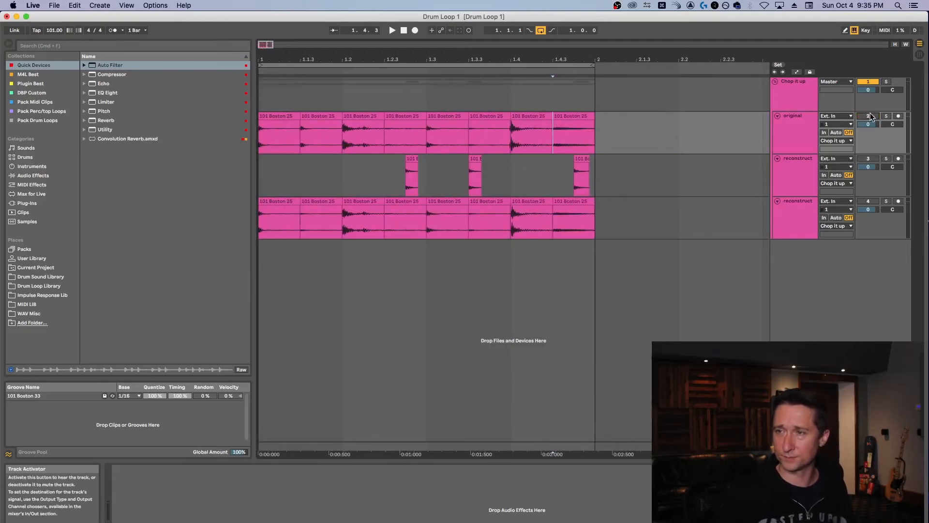
pyautogui.click(869, 199)
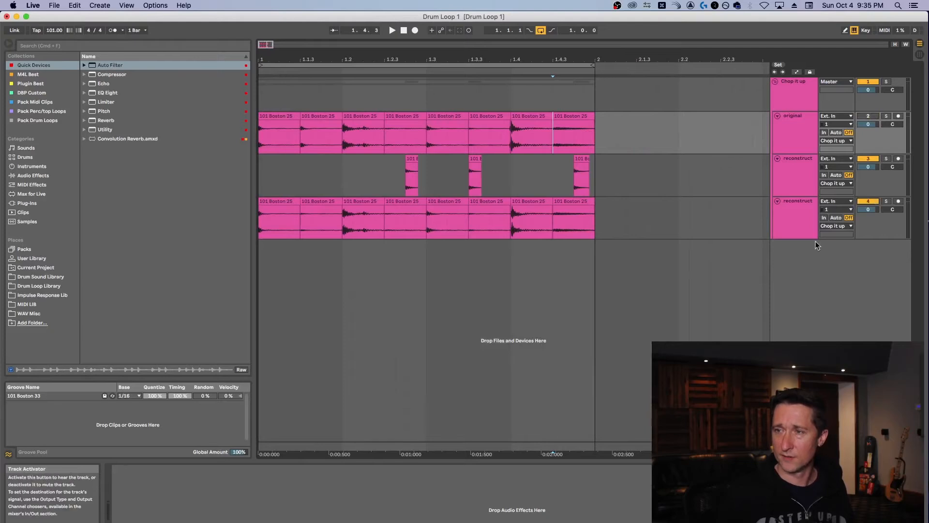
pyautogui.click(404, 30)
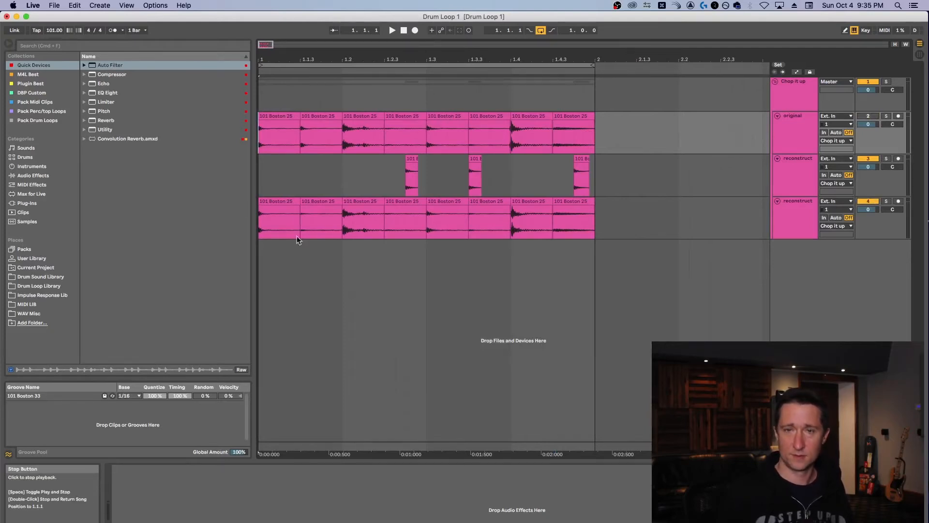
# - Compare the first three slices on the original track with the matching slices on the lower reconstruct track
pyautogui.click(283, 141)
pyautogui.click(322, 119)
pyautogui.click(367, 116)
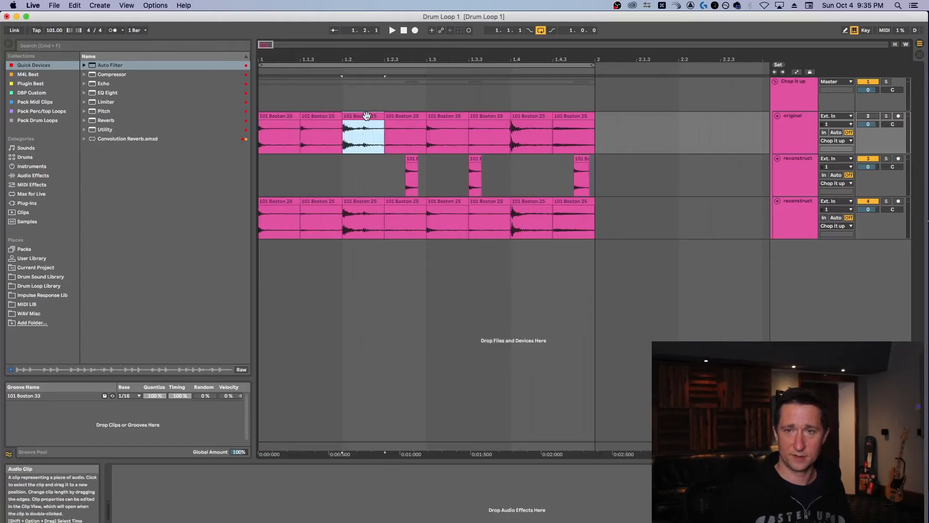
pyautogui.click(278, 203)
pyautogui.click(326, 202)
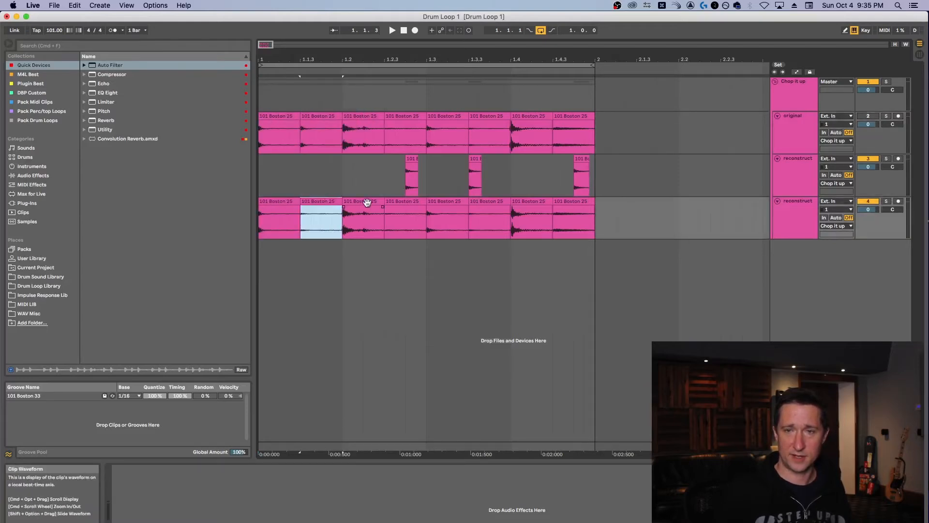
pyautogui.click(367, 203)
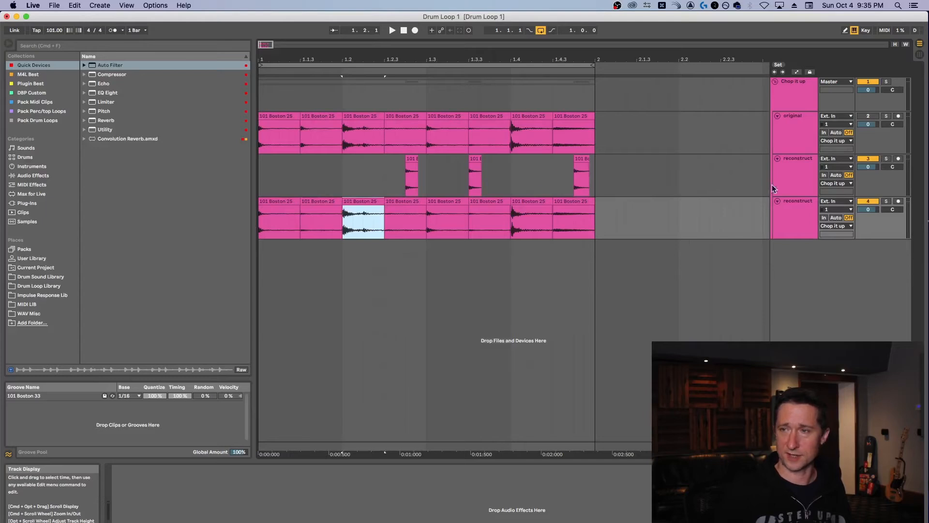
# - Inspect both reconstruct tracks, the fourth slice on the lower one and the first short slice on the upper one
pyautogui.click(793, 186)
pyautogui.click(789, 212)
pyautogui.click(792, 176)
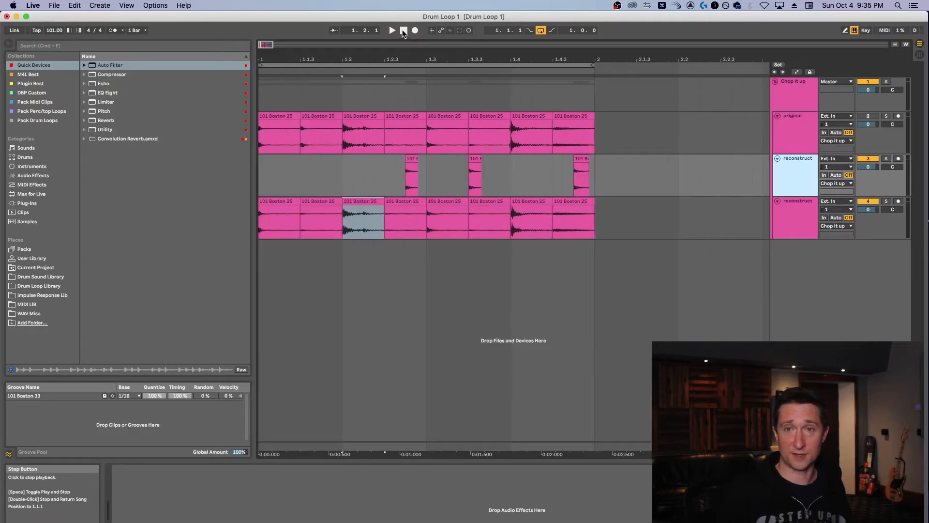
pyautogui.click(402, 32)
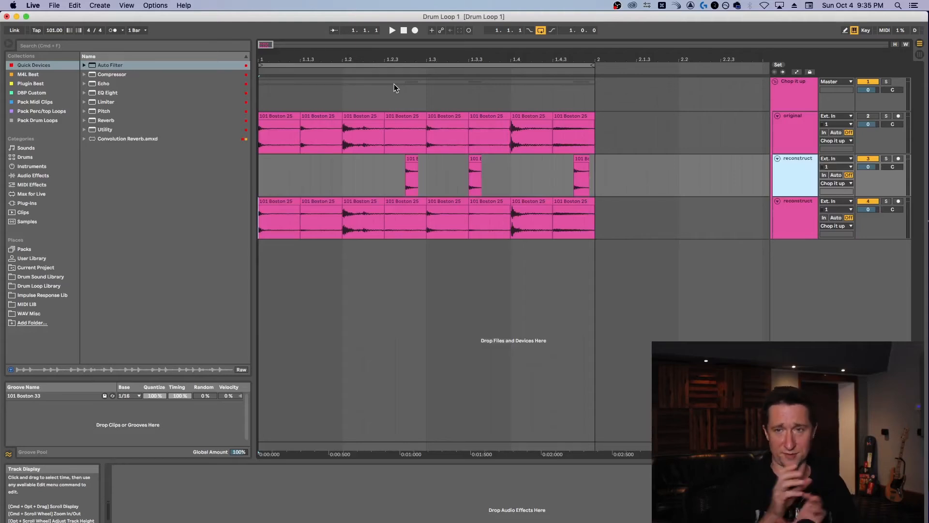
pyautogui.click(410, 213)
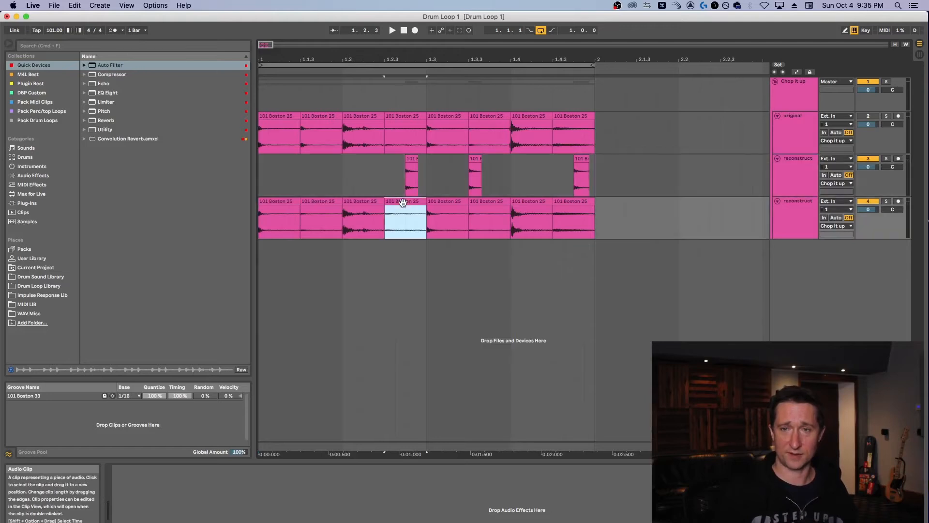
pyautogui.click(423, 164)
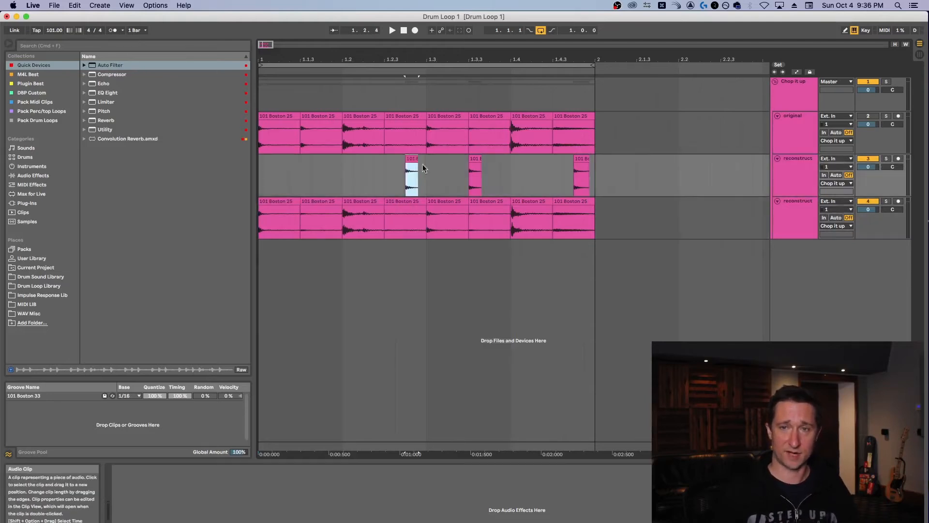
# - Play the reconstructed loop, solo the original track briefly for comparison, and return playback to the start
pyautogui.click(393, 30)
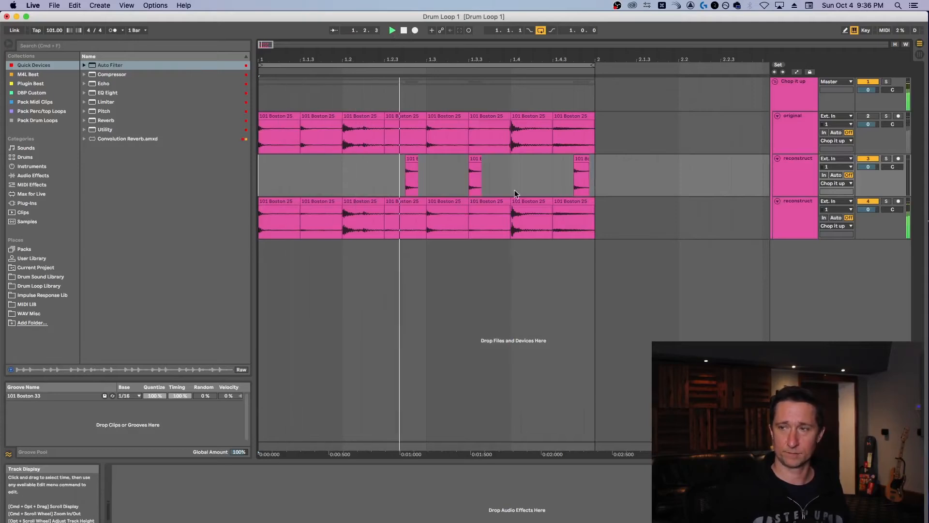
pyautogui.click(886, 117)
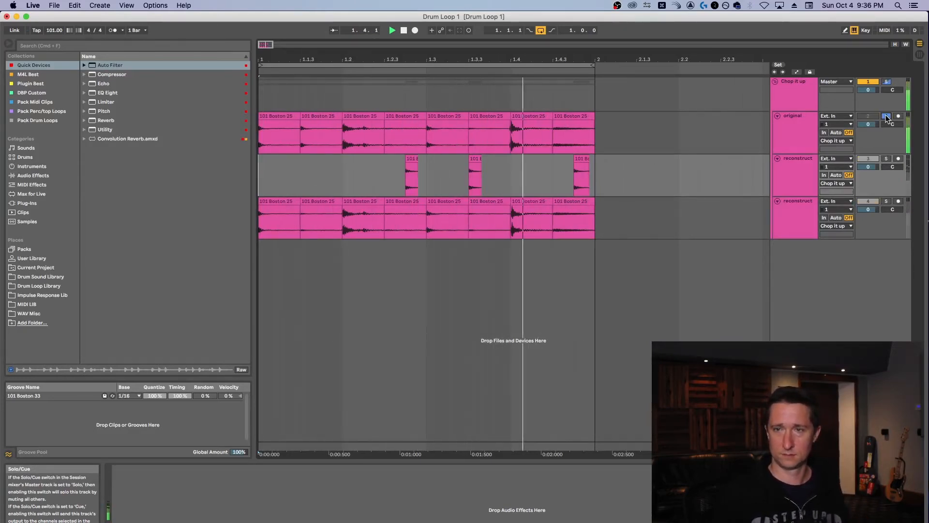
pyautogui.click(885, 116)
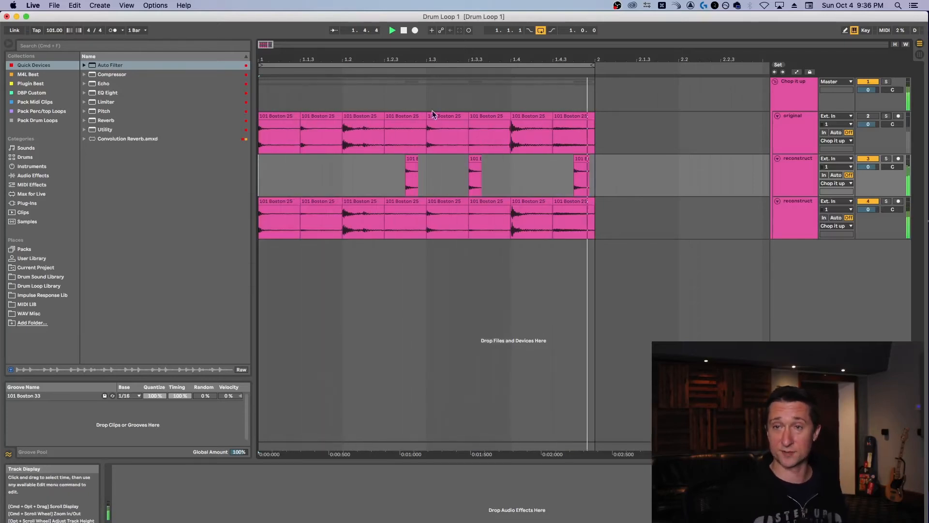
pyautogui.moveTo(413, 57); pyautogui.dragTo(346, 57)
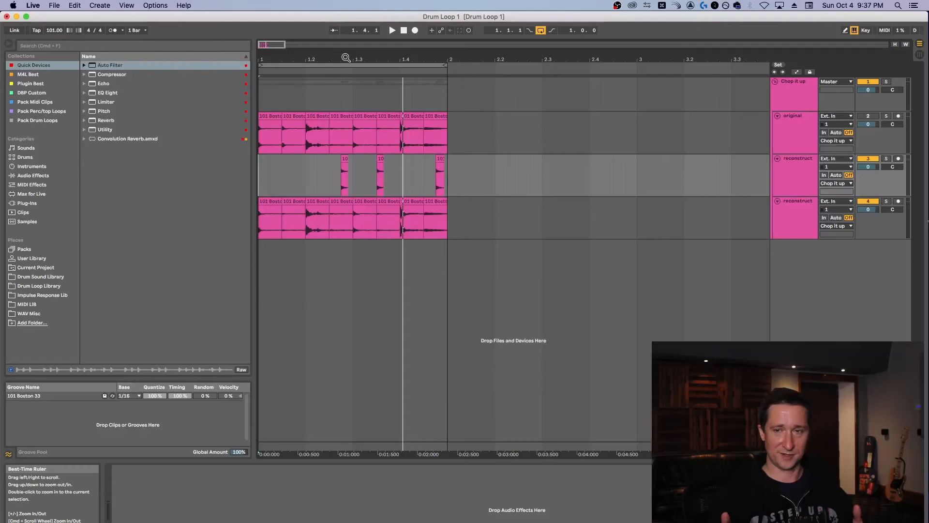
pyautogui.moveTo(346, 58); pyautogui.dragTo(328, 57)
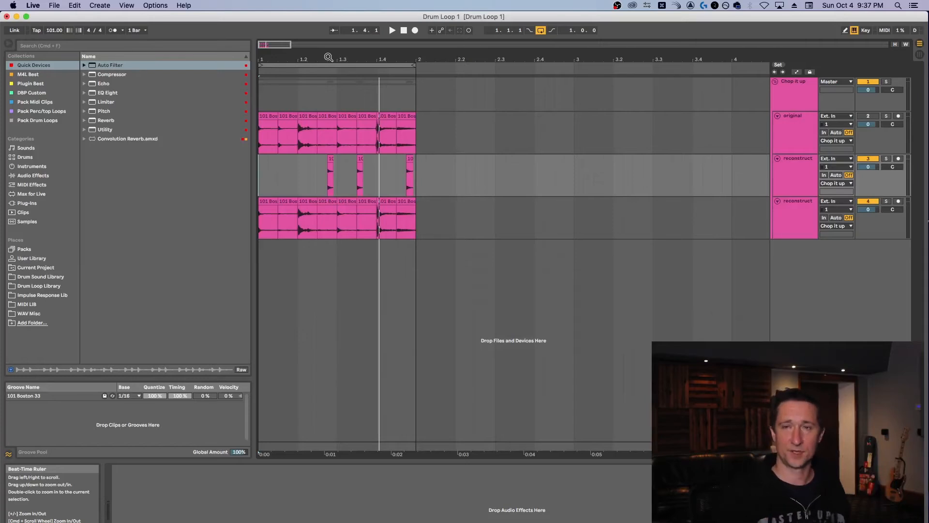
pyautogui.click(404, 31)
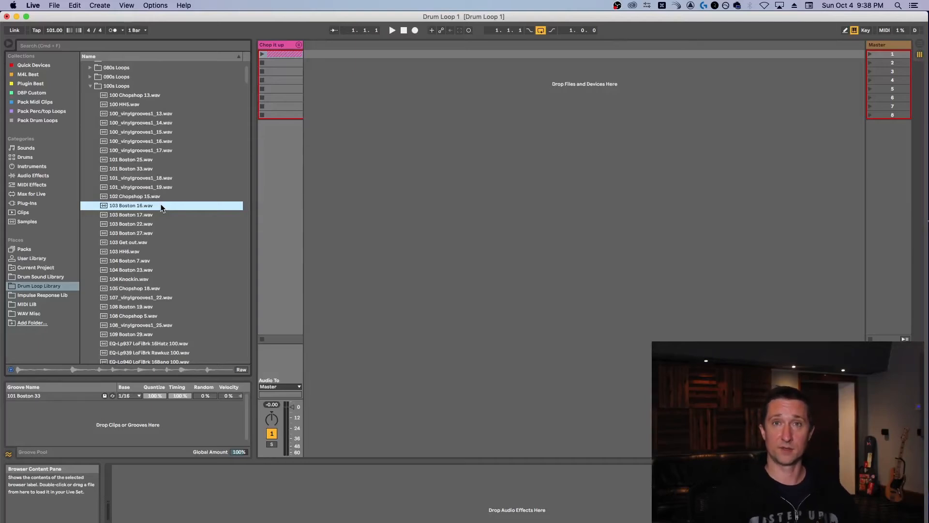
# - Load 103 Boston 16.wav from the Drum Loop Library onto a new audio track and place its clip at bar 1 of the Arrangement
pyautogui.moveTo(162, 209); pyautogui.dragTo(341, 59)
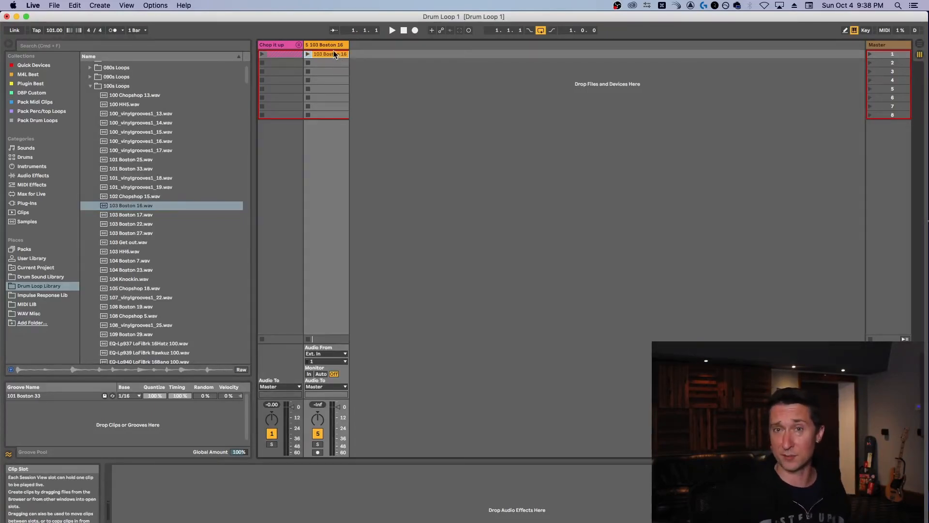
pyautogui.click(333, 46)
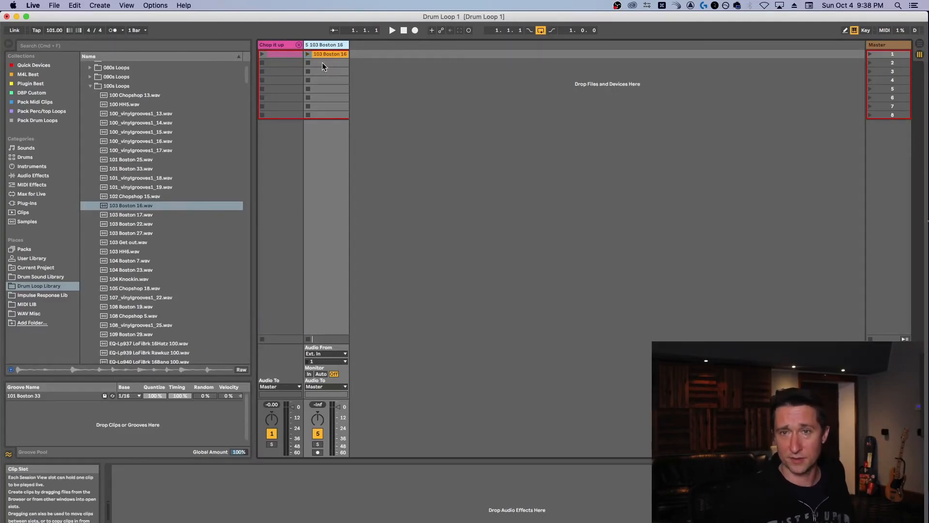
pyautogui.moveTo(329, 54); pyautogui.dragTo(262, 112)
pyautogui.moveTo(269, 54); pyautogui.dragTo(269, 87)
pyautogui.click(790, 110)
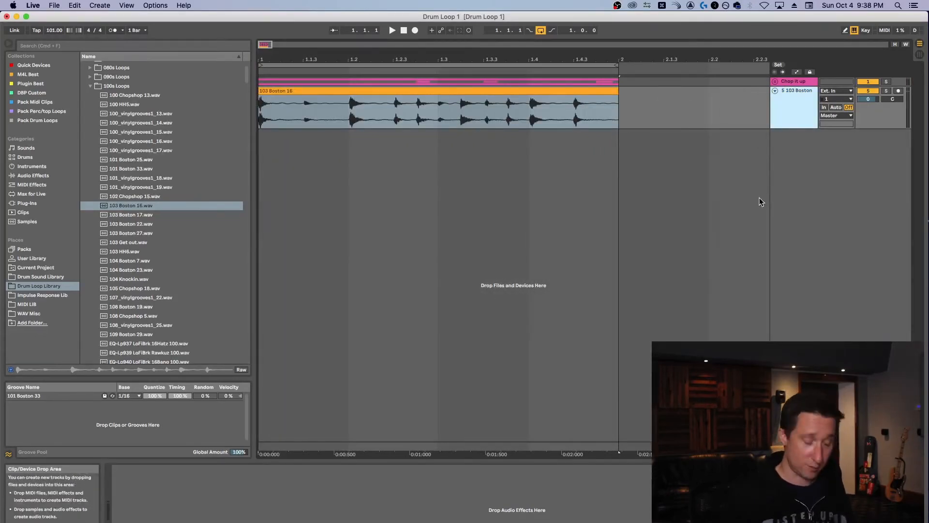
# - Insert a MIDI track below the 103 Boston 16 track and load an empty Drum Rack on it
pyautogui.press('super+shift+t')
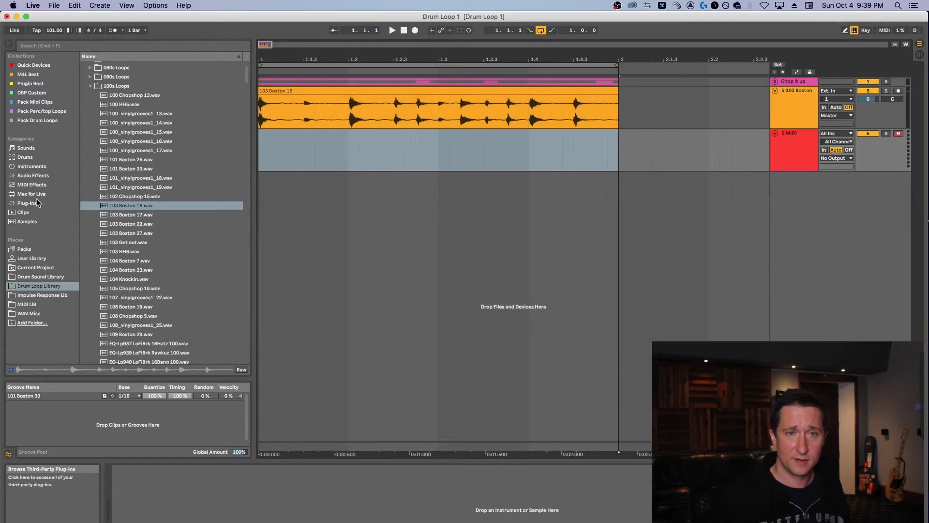
pyautogui.click(41, 167)
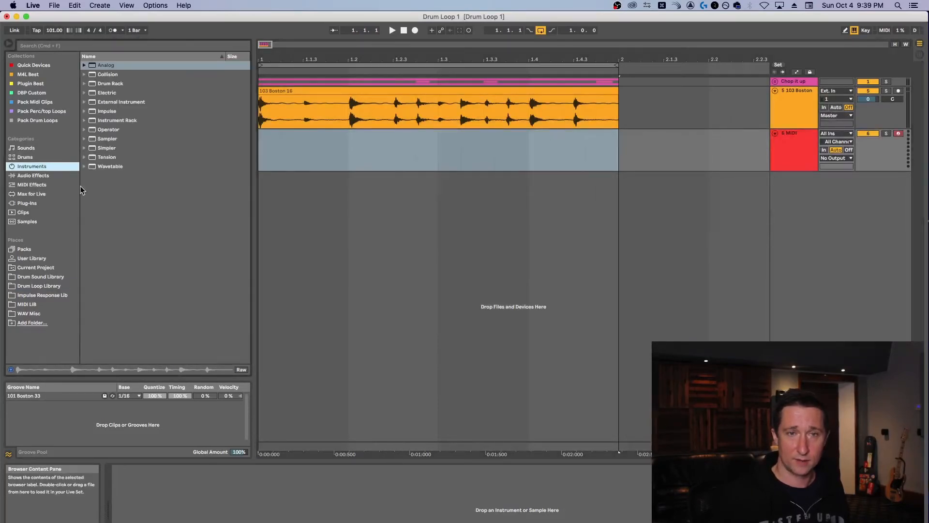
pyautogui.moveTo(110, 75); pyautogui.dragTo(291, 521)
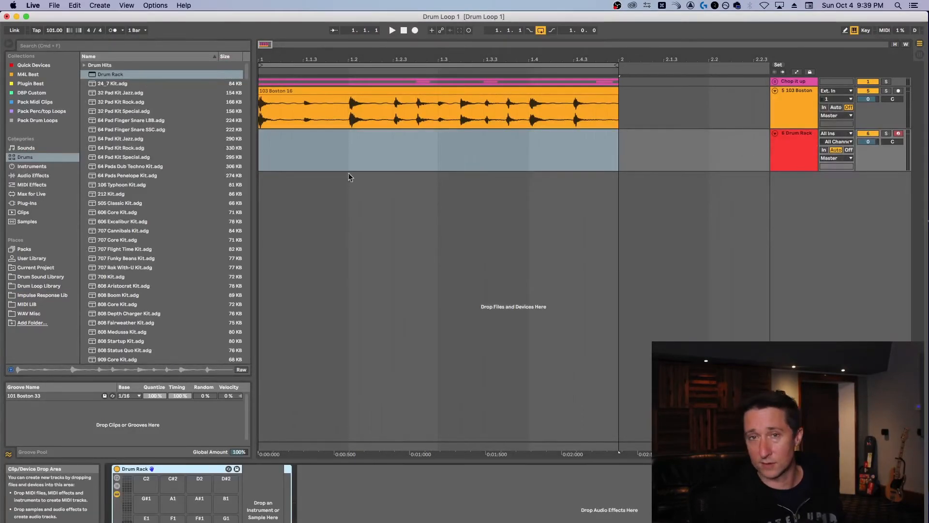
# - Quantize the entire 103 Boston 16 clip's audio to the grid in the sample editor
pyautogui.click(303, 106)
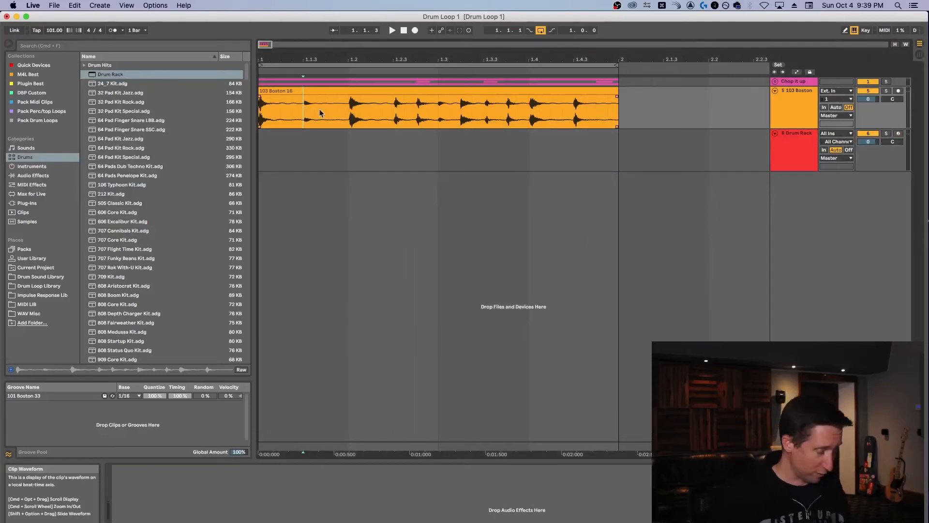
pyautogui.click(344, 92)
pyautogui.hotkey('shift', 'Tab')
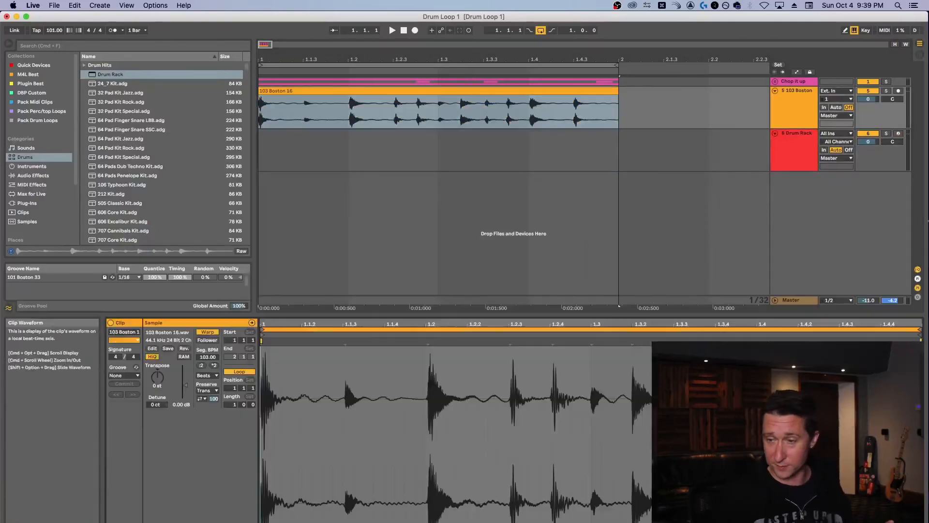
pyautogui.click(488, 423)
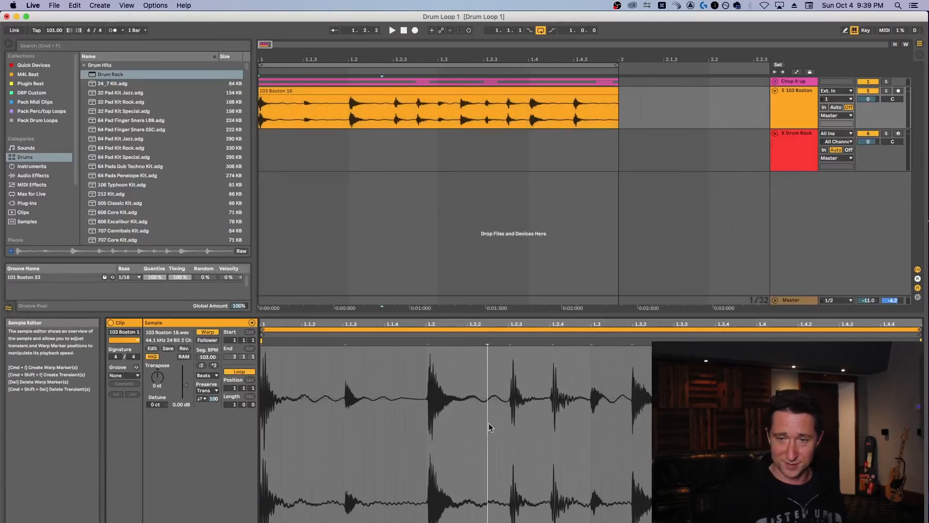
pyautogui.press('super+a')
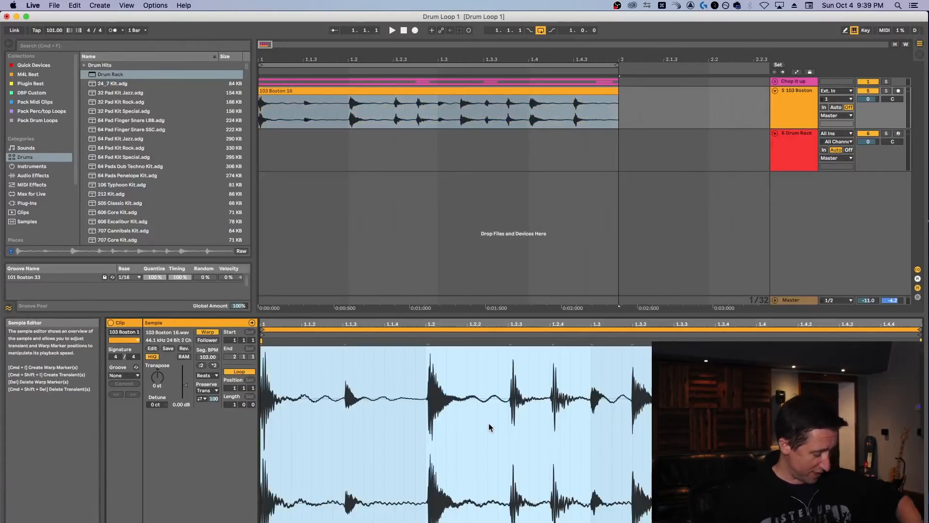
pyautogui.press('super+i')
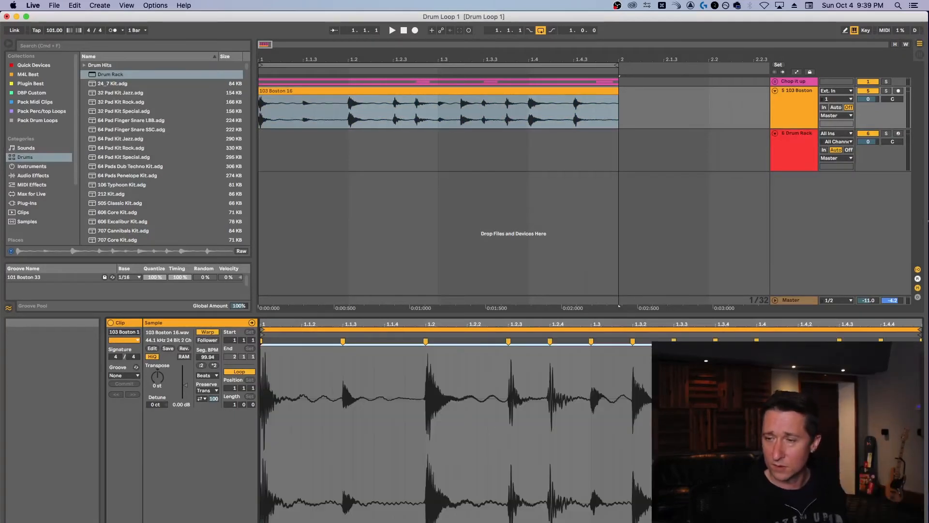
pyautogui.hotkey('shift', 'Tab')
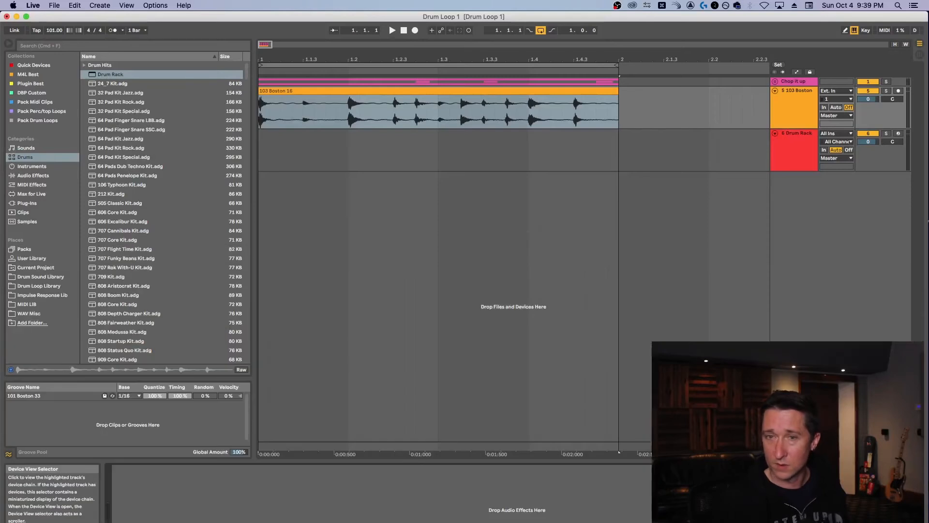
# - Split the 103 Boston 16 clip at 1.1.3 and select its first slice
pyautogui.click(302, 114)
pyautogui.press('super+e')
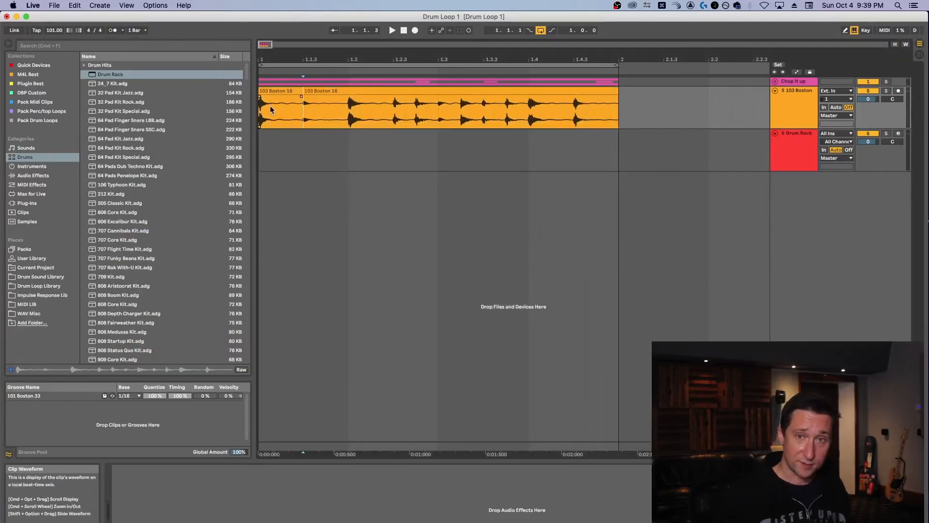
pyautogui.click(272, 90)
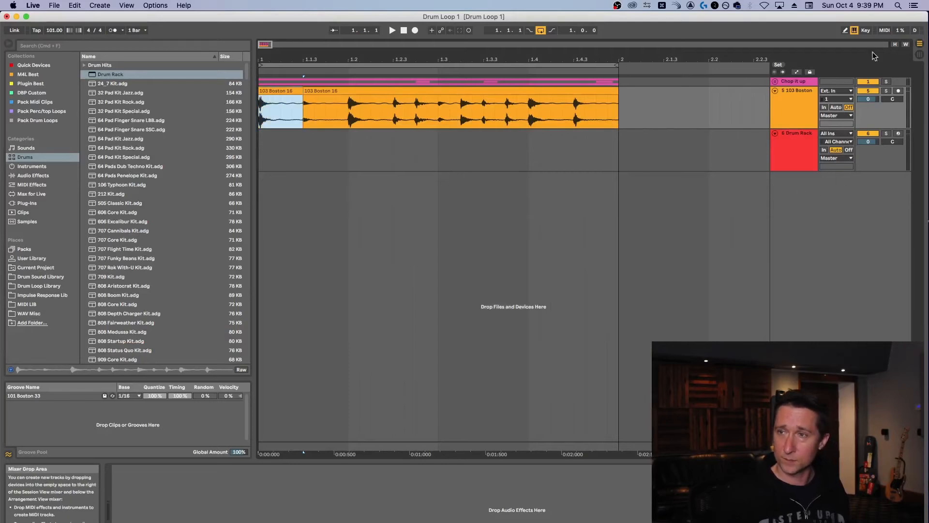
# - Mute the Chop it up group and briefly play the 103 Boston 16 loop from the start
pyautogui.click(870, 81)
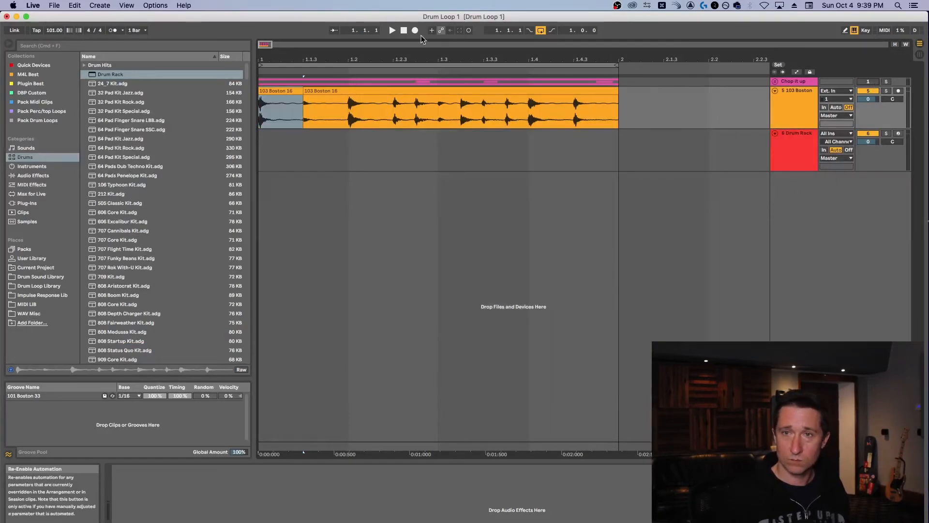
pyautogui.doubleClick(403, 30)
pyautogui.press('space')
pyautogui.press('space')
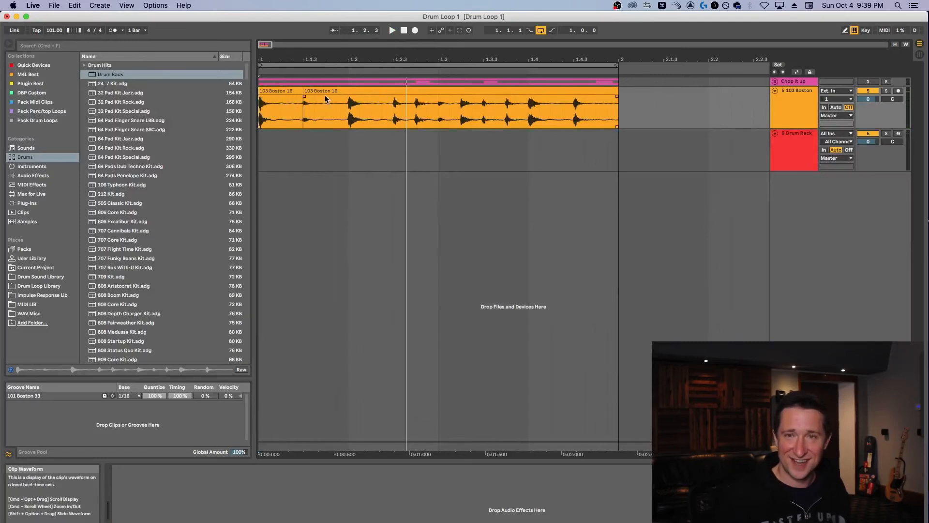
# - Split the remaining 103 Boston 16 clip at 1.2 and 1.2.3
pyautogui.click(345, 107)
pyautogui.press('super+e')
pyautogui.click(393, 118)
pyautogui.press('super+e')
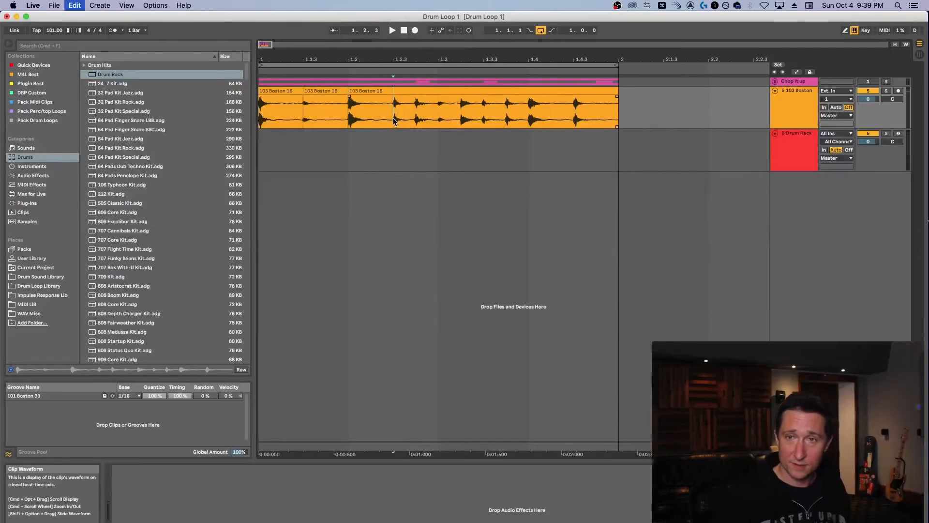
# - Load the first three 103 Boston 16 slices from the Arrangement into the Drum Rack's pads
pyautogui.click(793, 154)
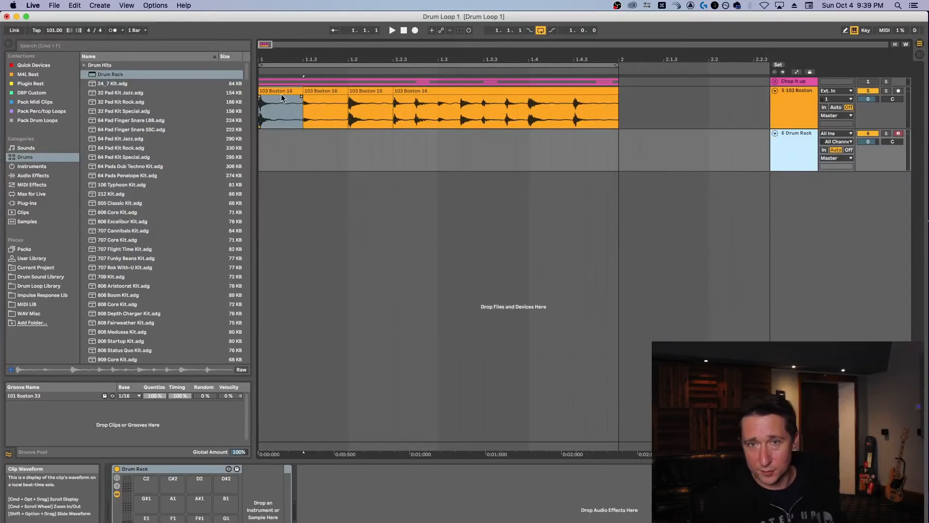
pyautogui.click(285, 111)
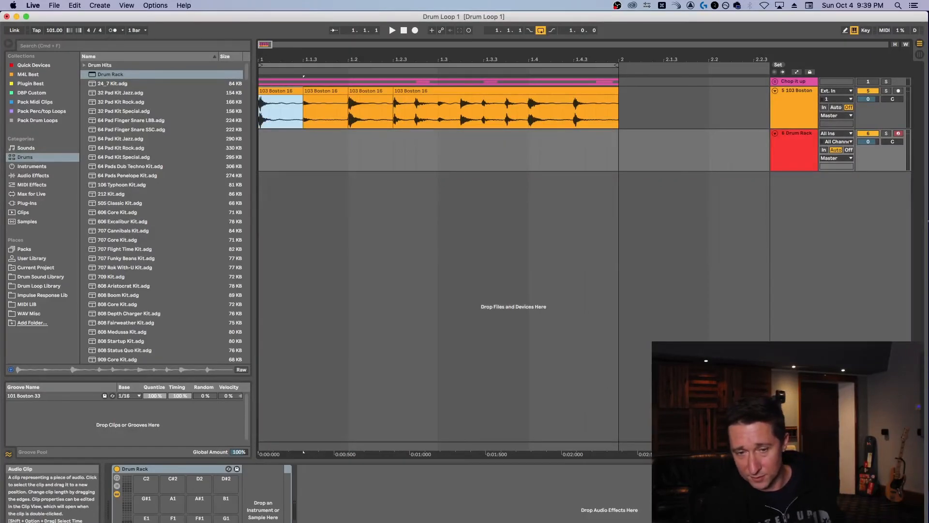
pyautogui.moveTo(283, 91); pyautogui.dragTo(146, 521)
pyautogui.moveTo(328, 91); pyautogui.dragTo(201, 519)
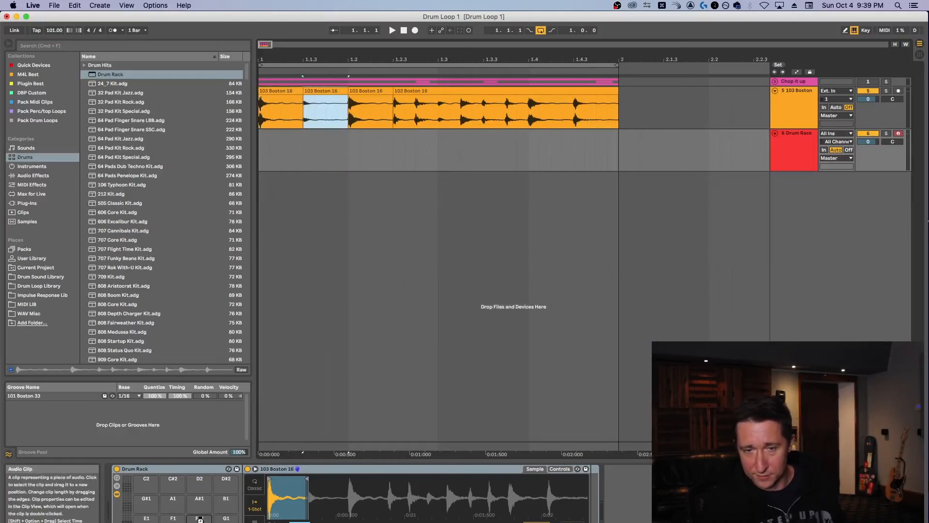
pyautogui.click(371, 111)
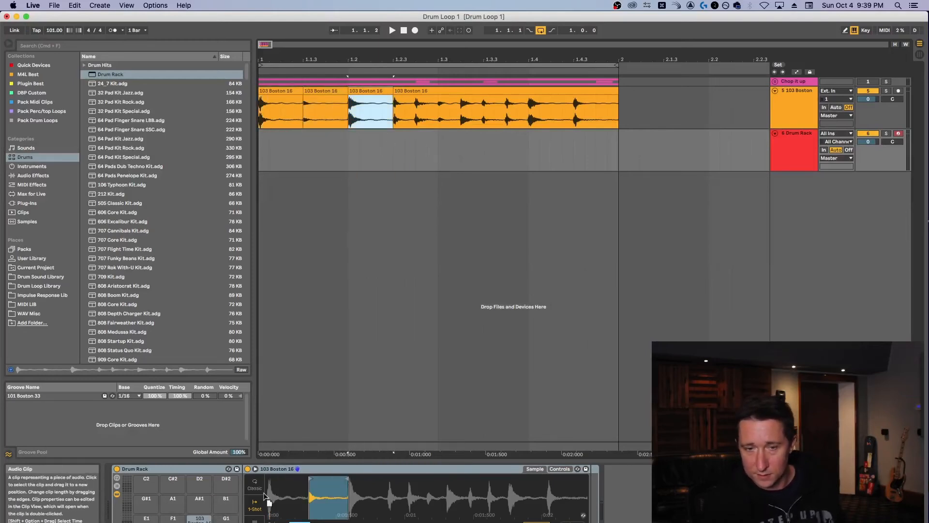
pyautogui.moveTo(371, 112); pyautogui.dragTo(200, 522)
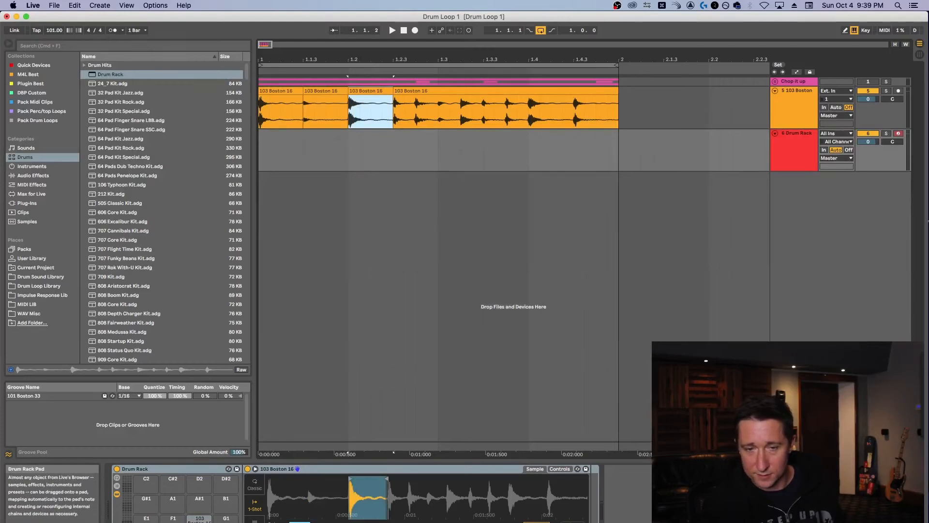
# - Add the Drum Buss audio effect to the Drum Rack track's device chain
pyautogui.click(197, 520)
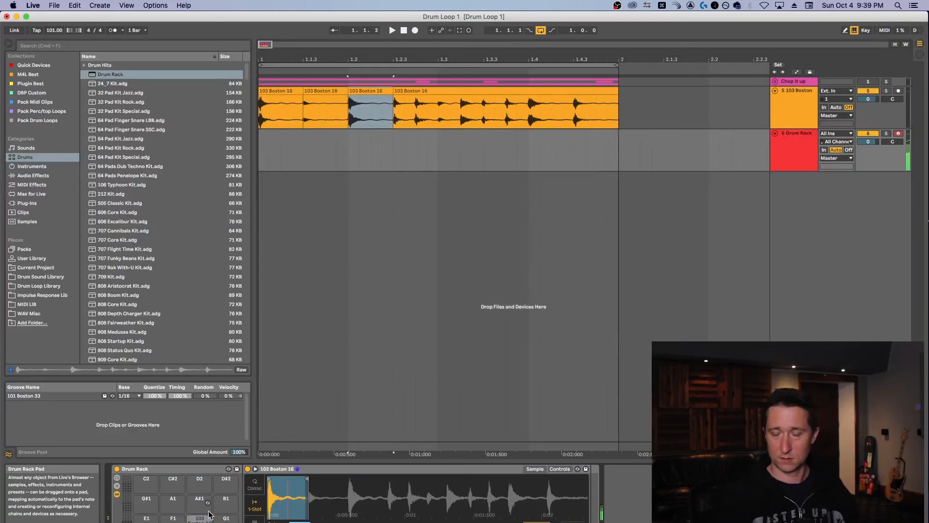
pyautogui.click(47, 167)
pyautogui.click(48, 176)
pyautogui.click(38, 194)
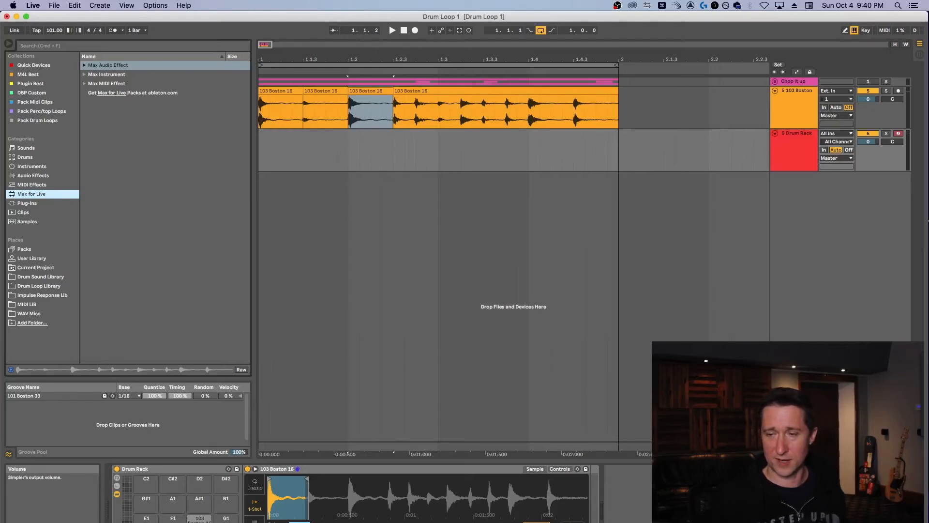
pyautogui.click(34, 176)
pyautogui.moveTo(112, 170); pyautogui.dragTo(624, 479)
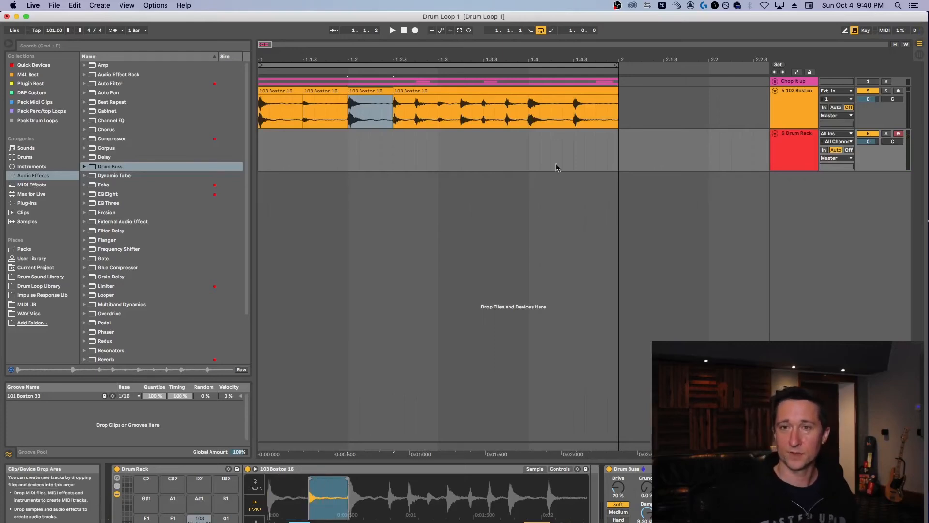
# - Mute the 103 Boston 16 audio track
pyautogui.moveTo(384, 62); pyautogui.dragTo(317, 52)
pyautogui.click(886, 91)
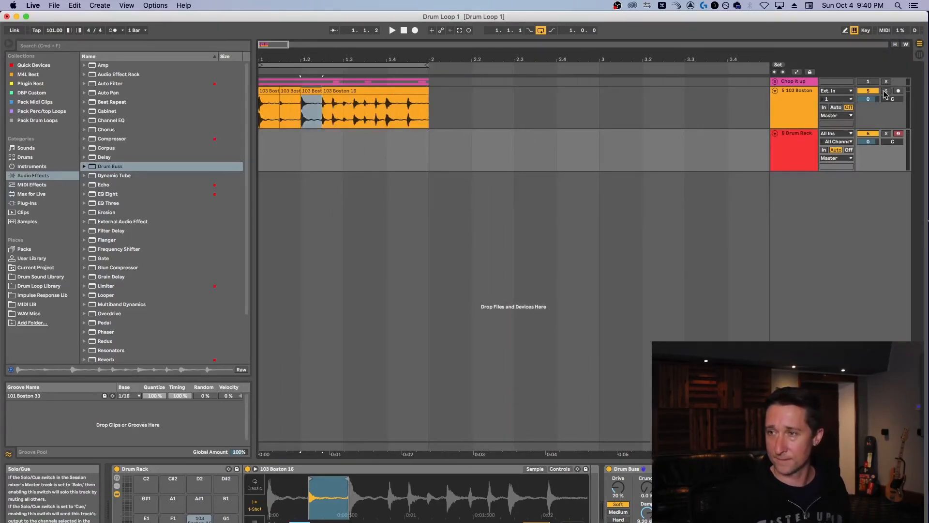
pyautogui.click(871, 92)
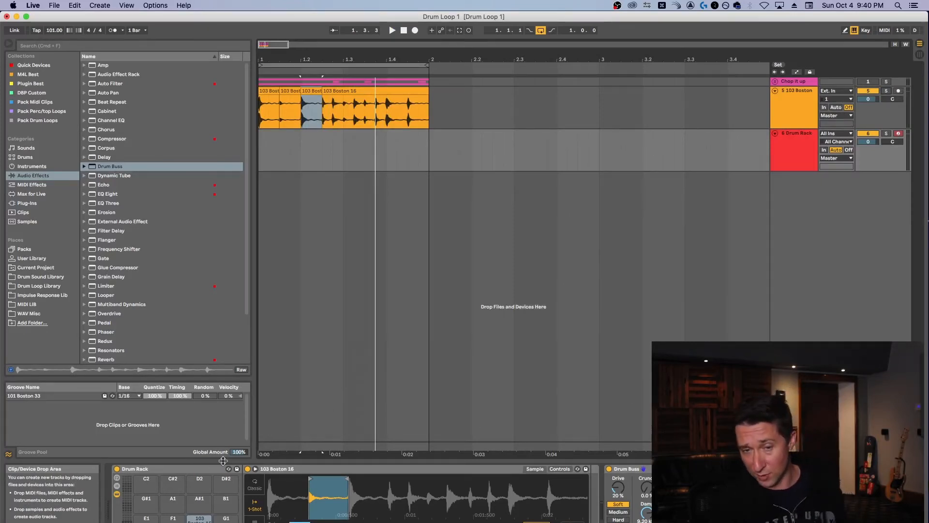
pyautogui.click(200, 470)
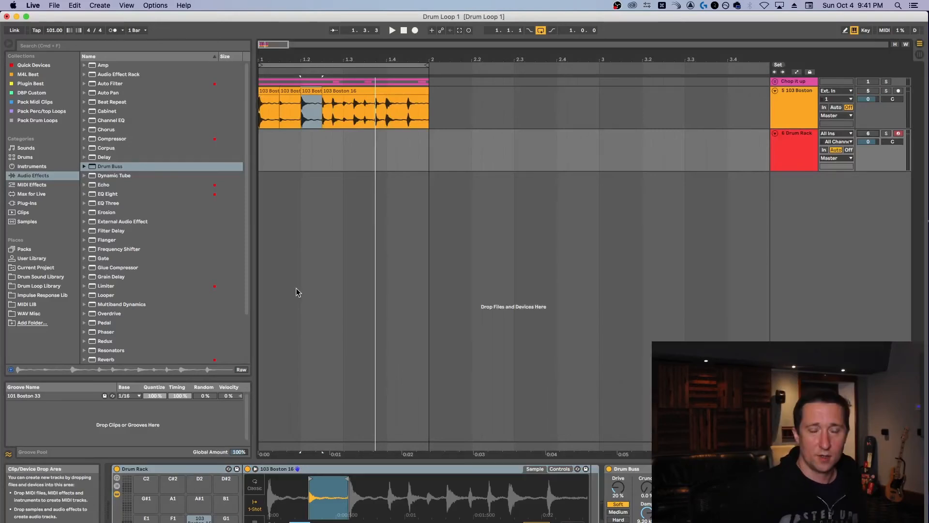
# - Place 103 Boston 27.wav from the Drum Loop Library at bar 1 on a new audio track and briefly play it
pyautogui.click(57, 289)
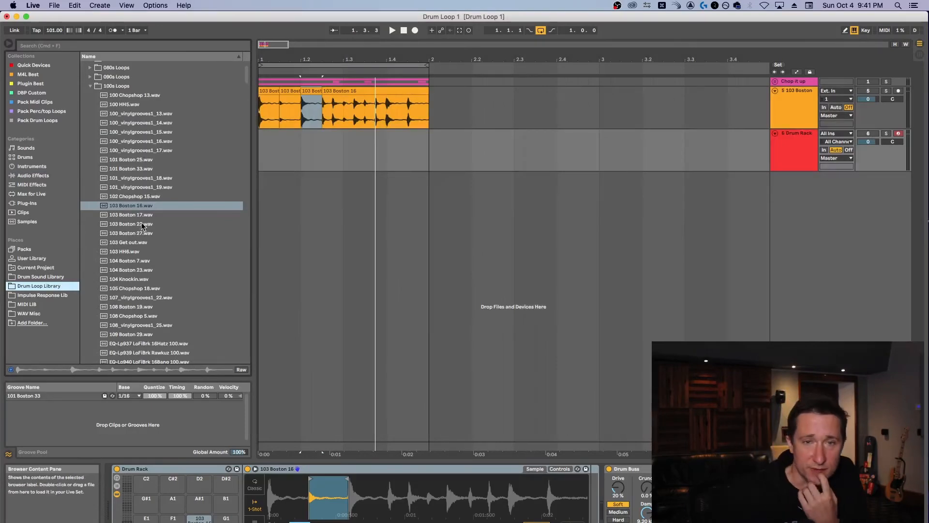
pyautogui.scroll(-1, 140, 259)
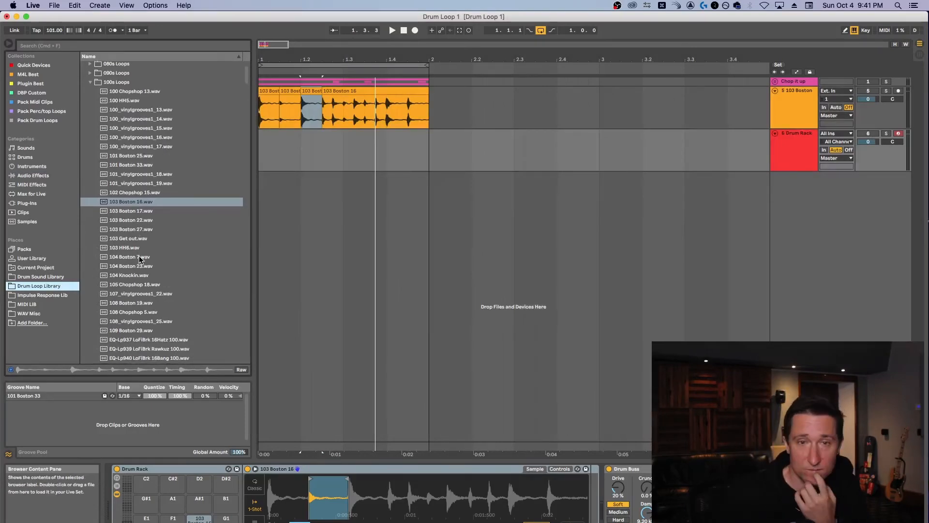
pyautogui.click(141, 229)
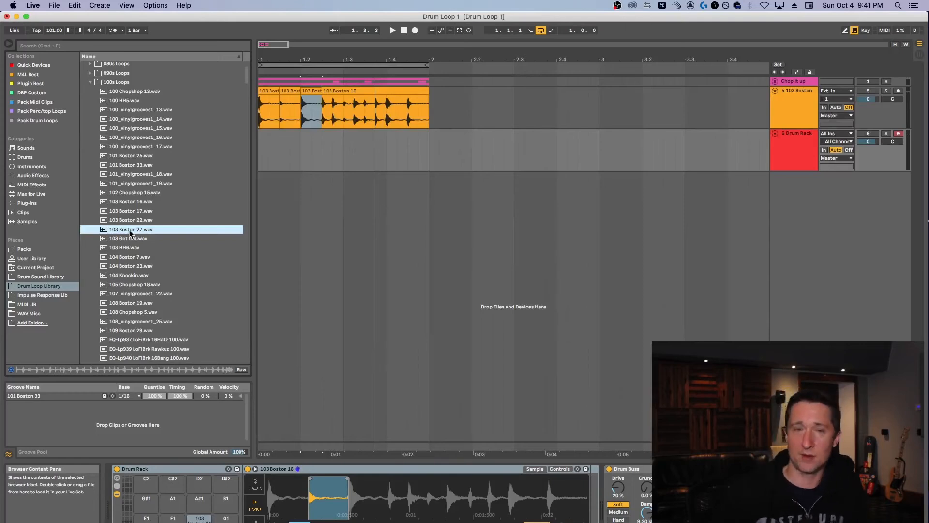
pyautogui.moveTo(129, 231); pyautogui.dragTo(266, 194)
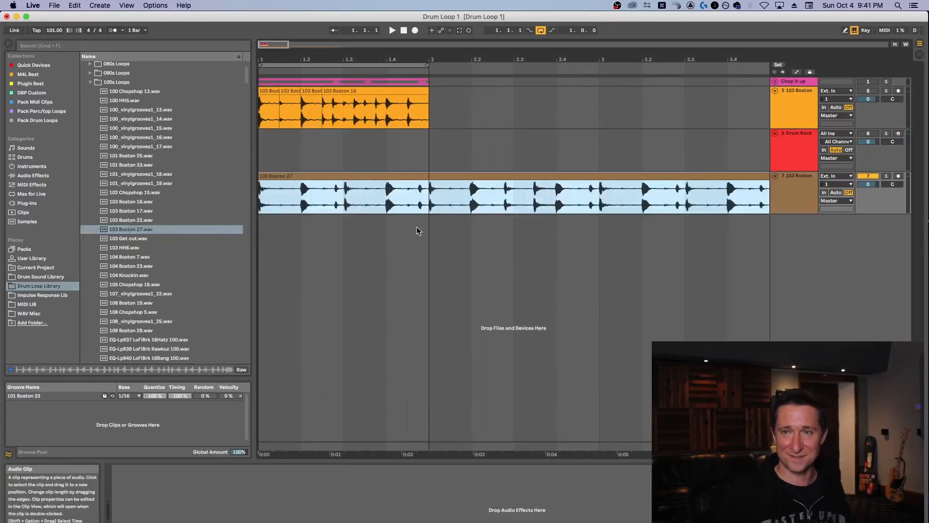
pyautogui.press('space')
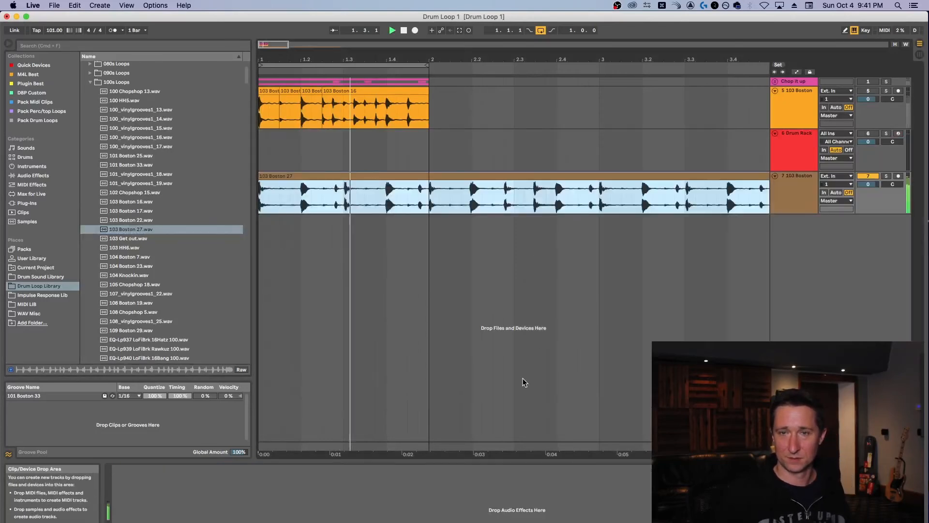
pyautogui.press('space')
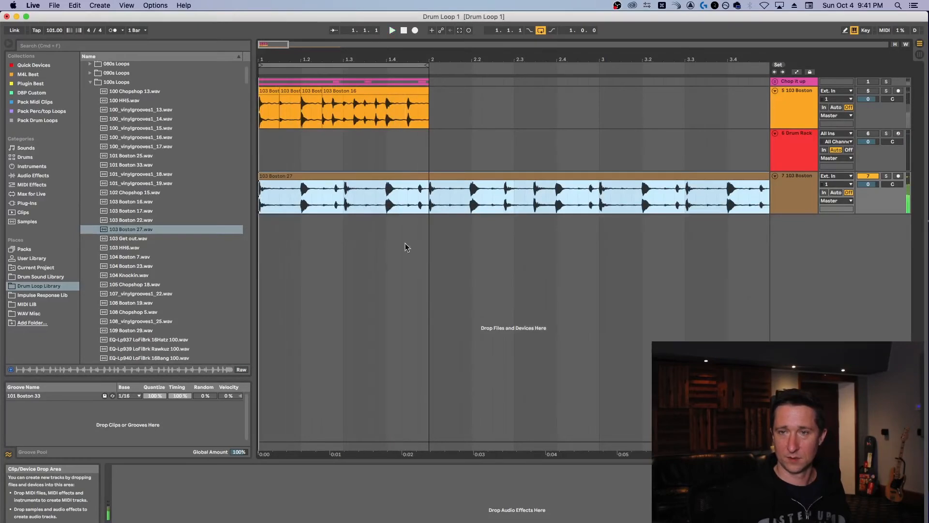
# - Quantize the entire 103 Boston 27 audio clip in its sample view
pyautogui.doubleClick(432, 194)
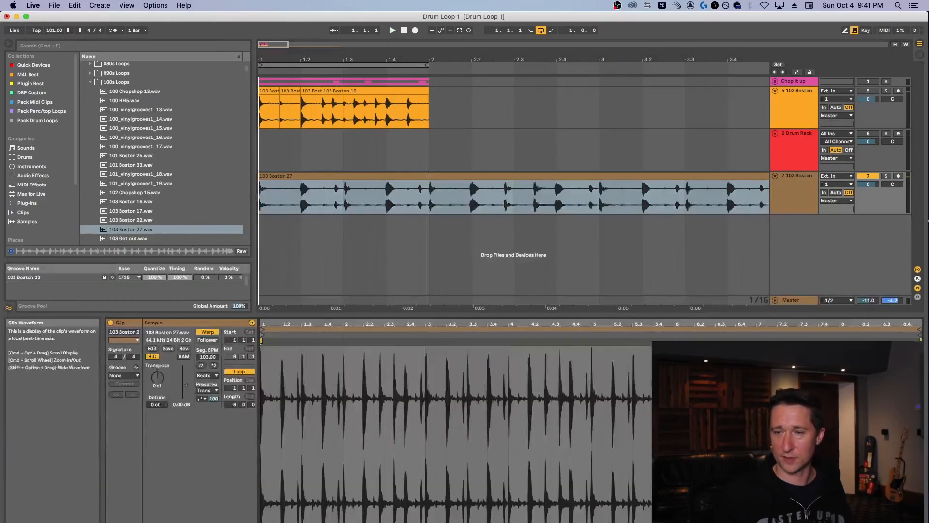
pyautogui.click(504, 445)
pyautogui.press('super+a')
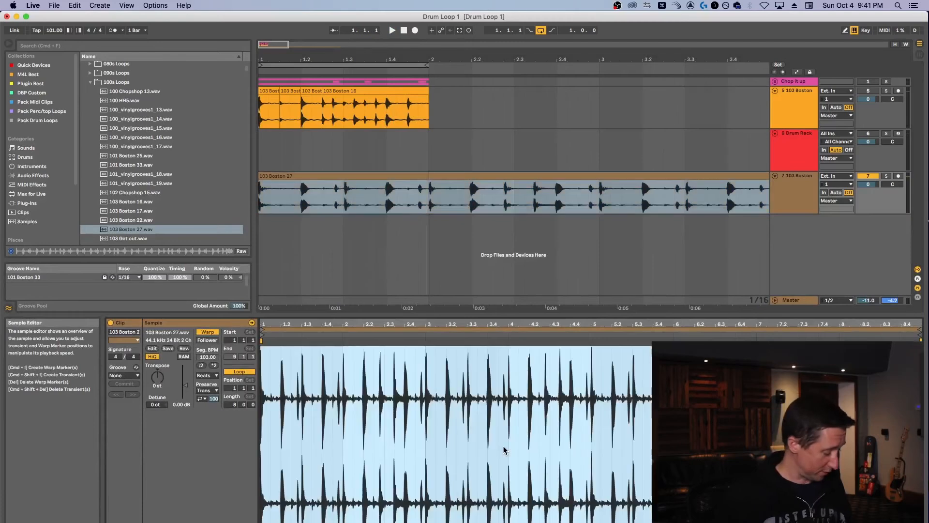
pyautogui.press('super+i')
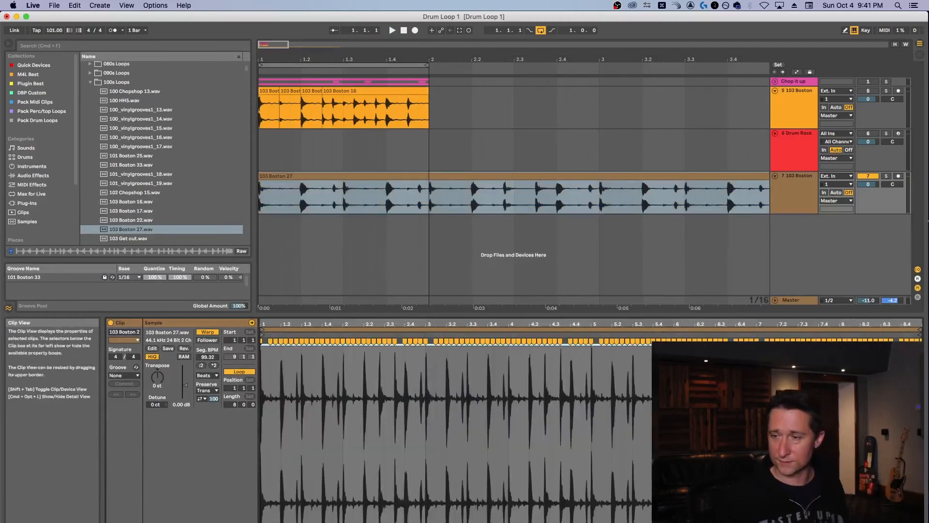
pyautogui.click(828, 521)
# - Trim the 103 Boston 27 clip to one bar by splitting it at bar 2 and removing the remainder, and play the loop
pyautogui.click(429, 194)
pyautogui.press('super+e')
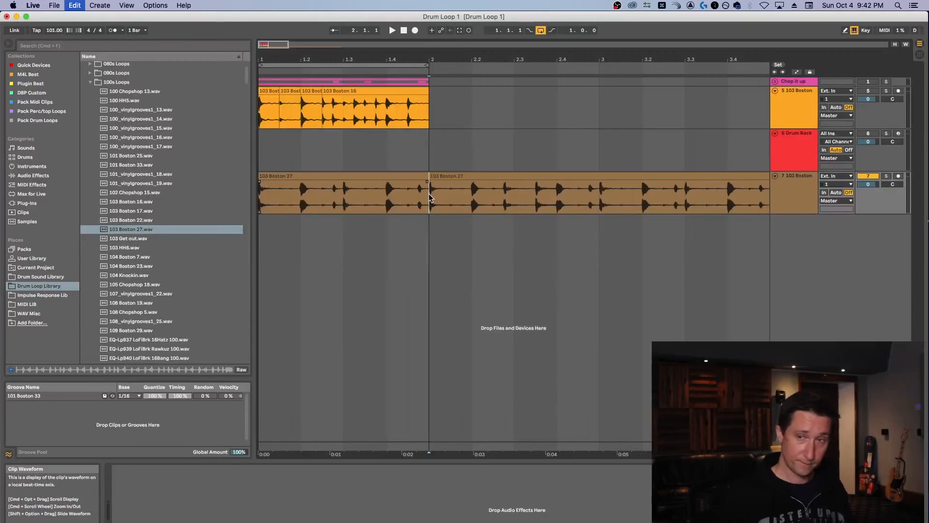
pyautogui.click(467, 177)
pyautogui.press('Delete')
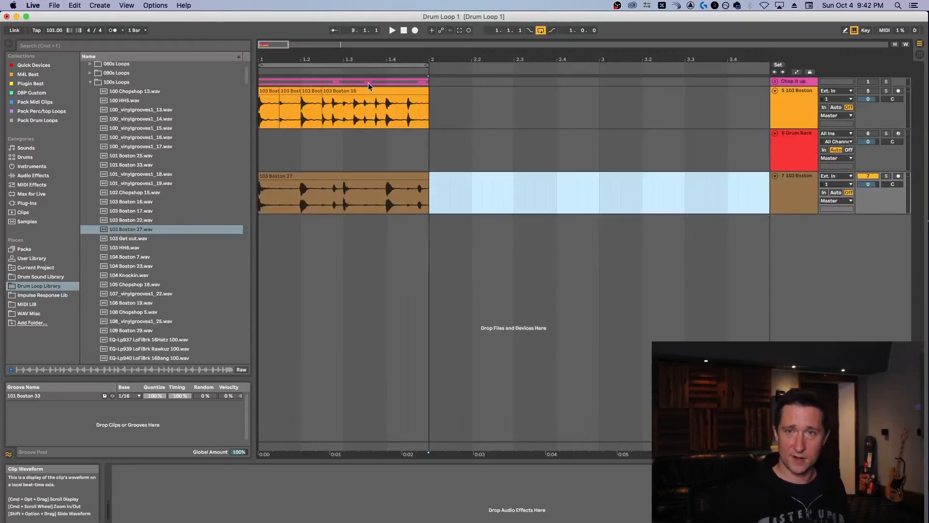
pyautogui.click(404, 31)
pyautogui.click(392, 31)
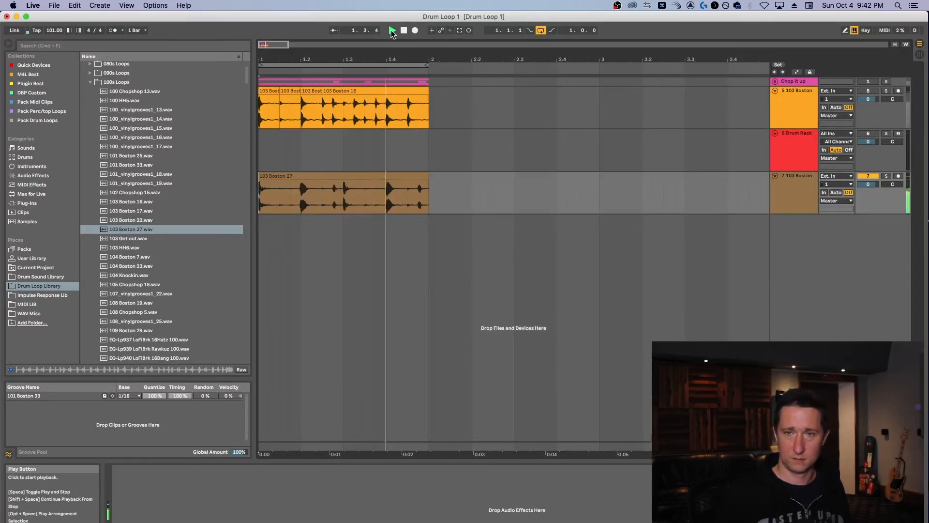
pyautogui.click(404, 31)
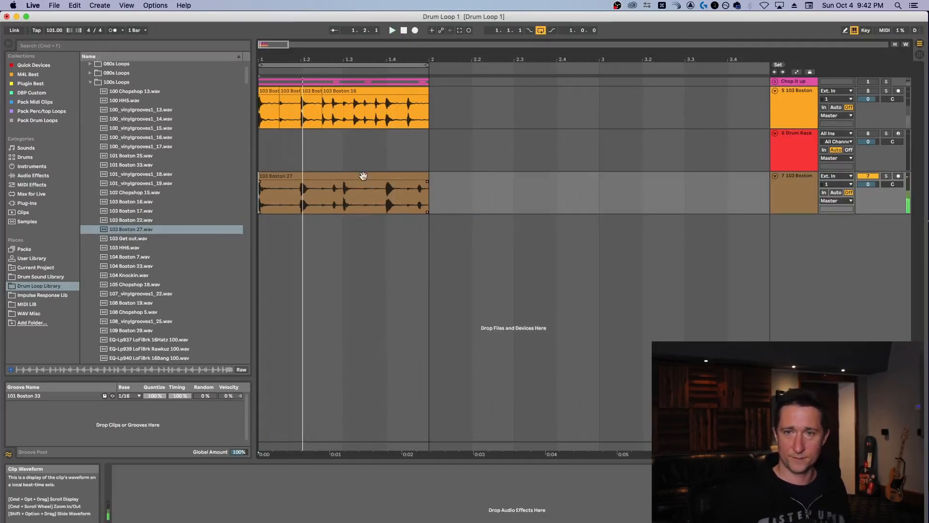
# - Convert the drums of the one-bar 103 Boston 27 clip to a new MIDI track and enlarge that track to show its notes
pyautogui.click(362, 176)
pyautogui.rightClick(362, 176)
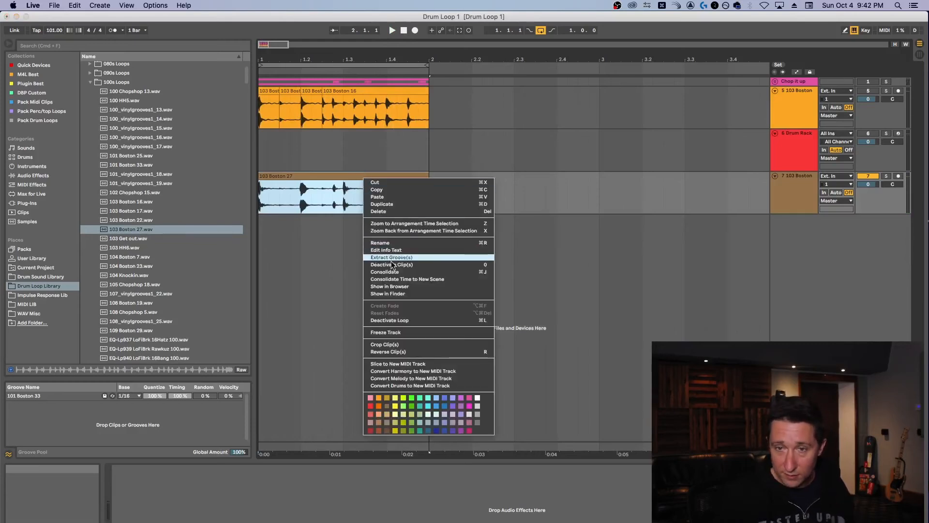
pyautogui.click(435, 386)
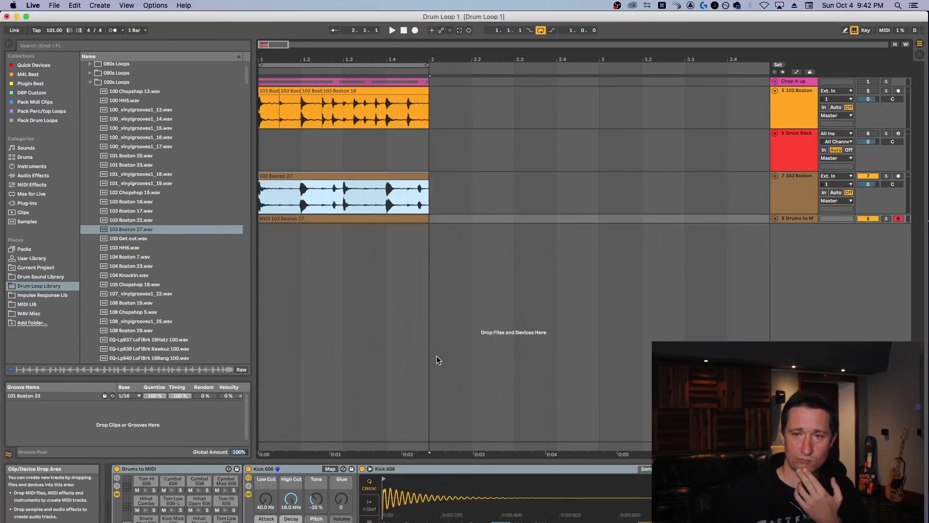
pyautogui.moveTo(794, 222); pyautogui.dragTo(797, 264)
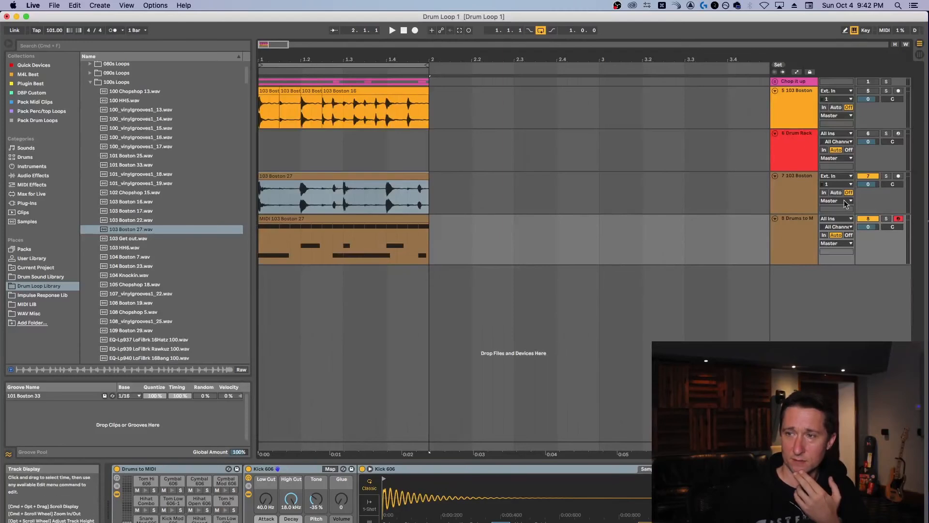
# - Mute the original 103 Boston 27 audio track and play the converted MIDI drums
pyautogui.click(869, 176)
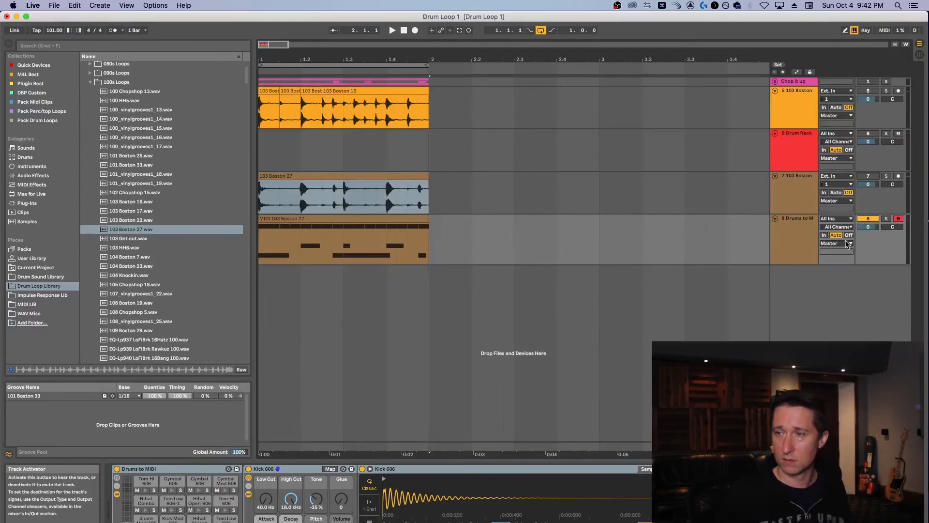
pyautogui.press('space')
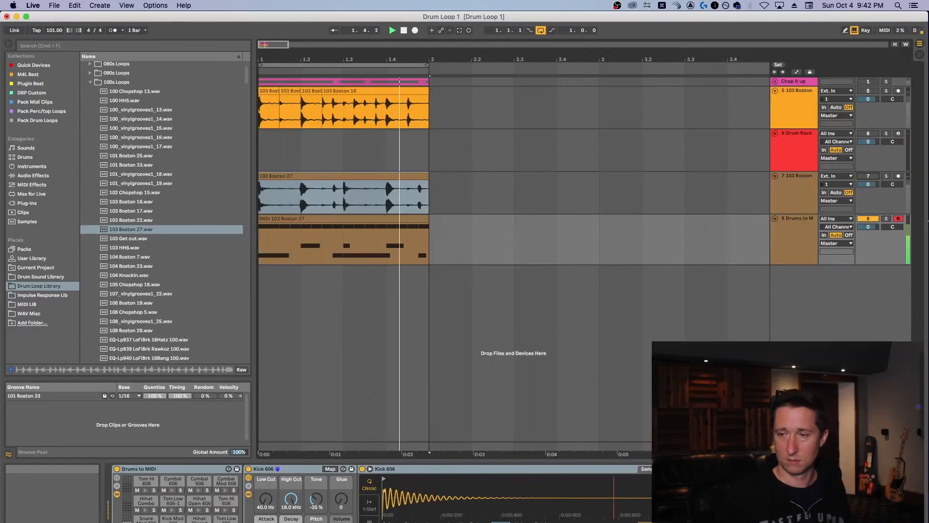
pyautogui.click(340, 266)
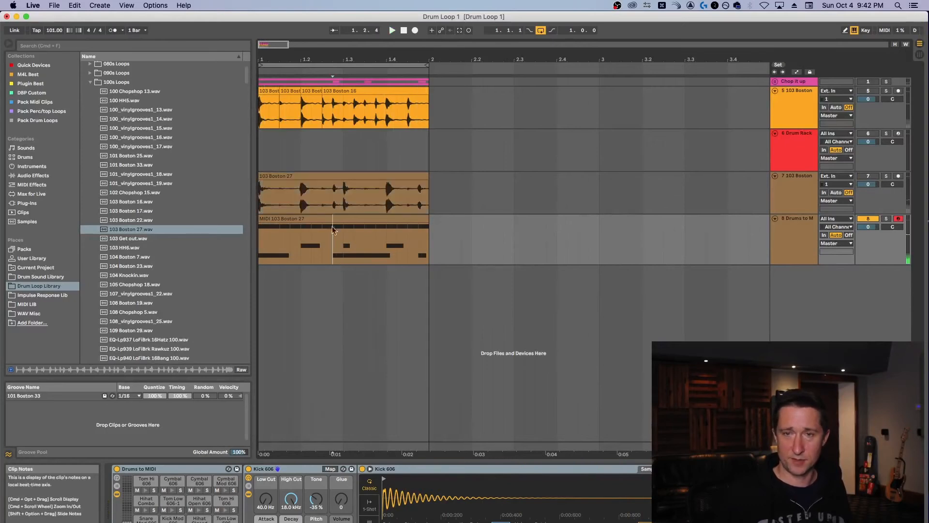
# - Delete the short snare note at beat 1.3 from the MIDI 103 Boston 27 clip and play the edited pattern
pyautogui.click(353, 234)
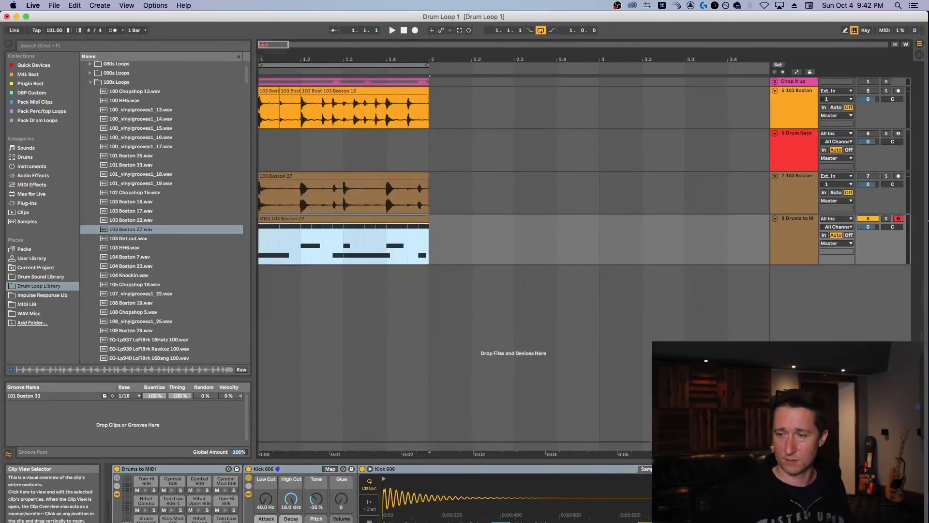
pyautogui.hotkey('shift', 'Tab')
pyautogui.moveTo(630, 487); pyautogui.dragTo(560, 518)
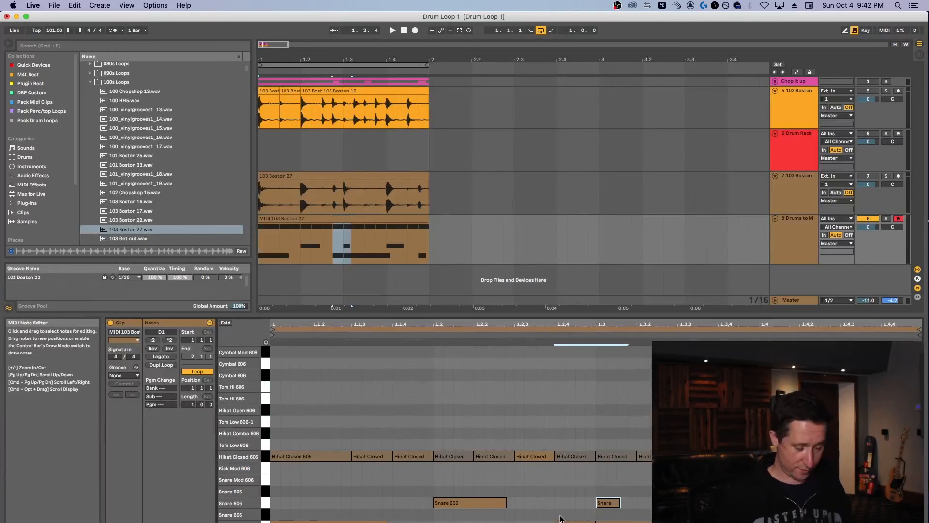
pyautogui.press('Delete')
pyautogui.hotkey('shift', 'Tab')
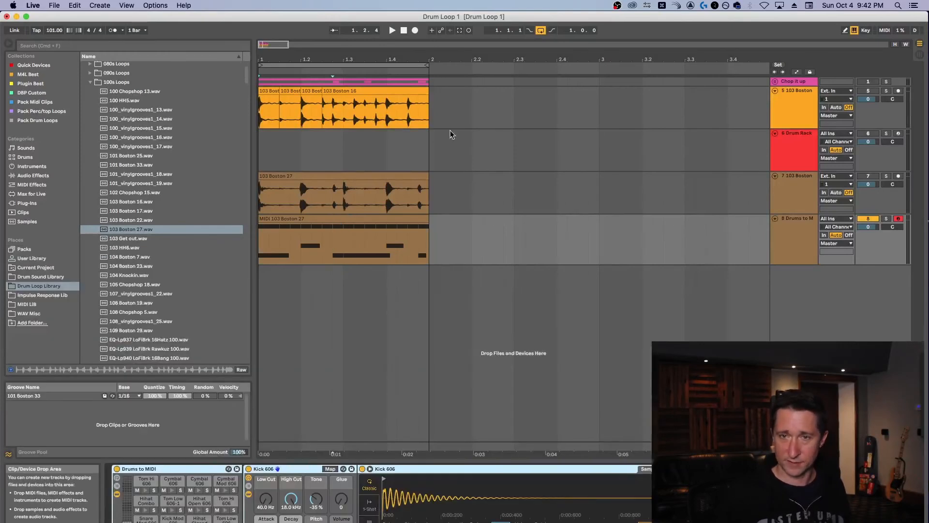
pyautogui.click(392, 30)
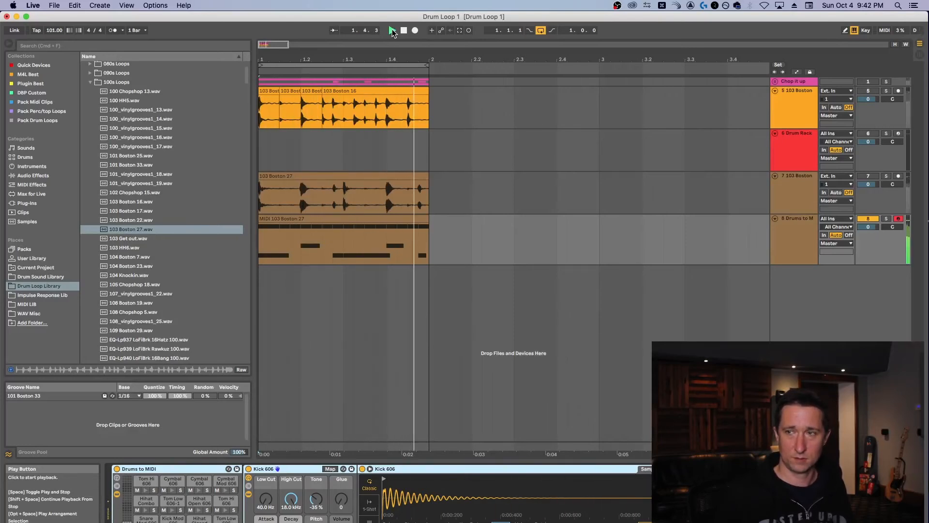
pyautogui.click(404, 31)
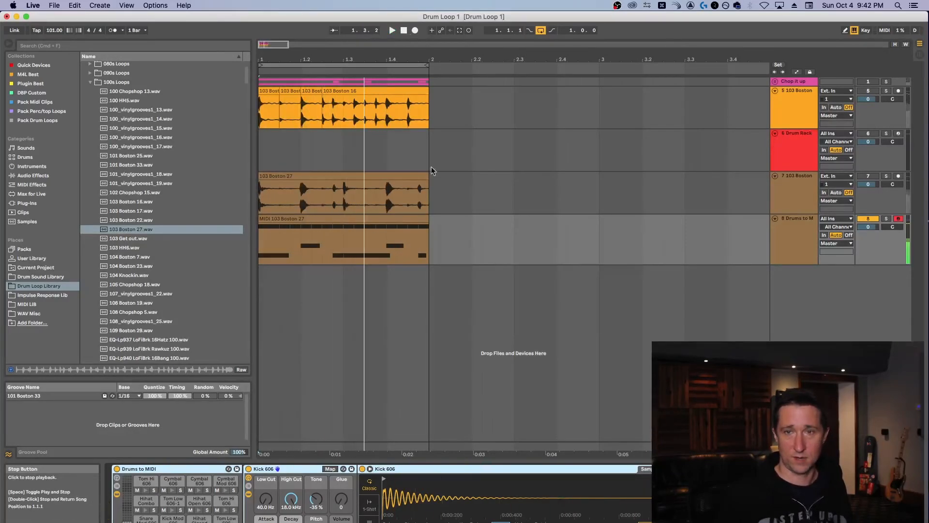
# - Move the MIDI 103 Boston 27 clip to bar 1 of the Drum Rack track and select that track
pyautogui.click(356, 221)
pyautogui.moveTo(341, 221); pyautogui.dragTo(339, 149)
pyautogui.click(796, 147)
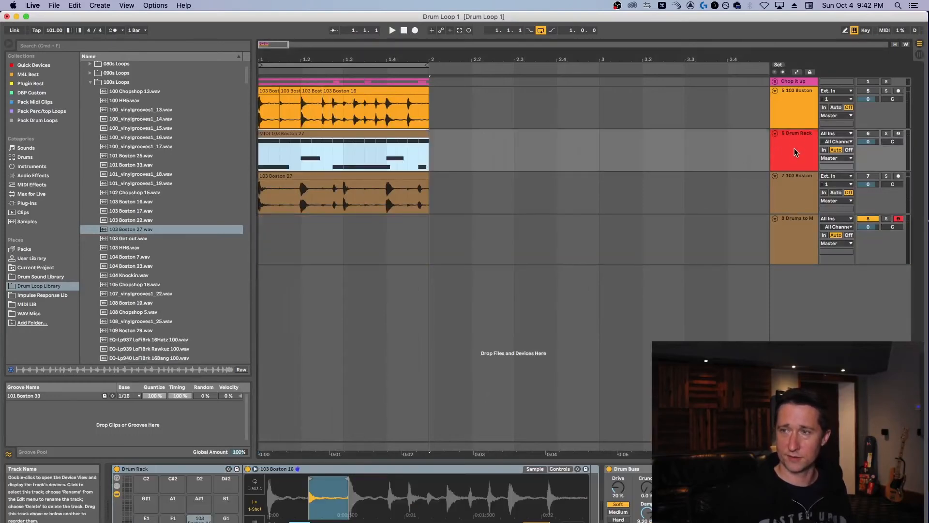
pyautogui.click(795, 152)
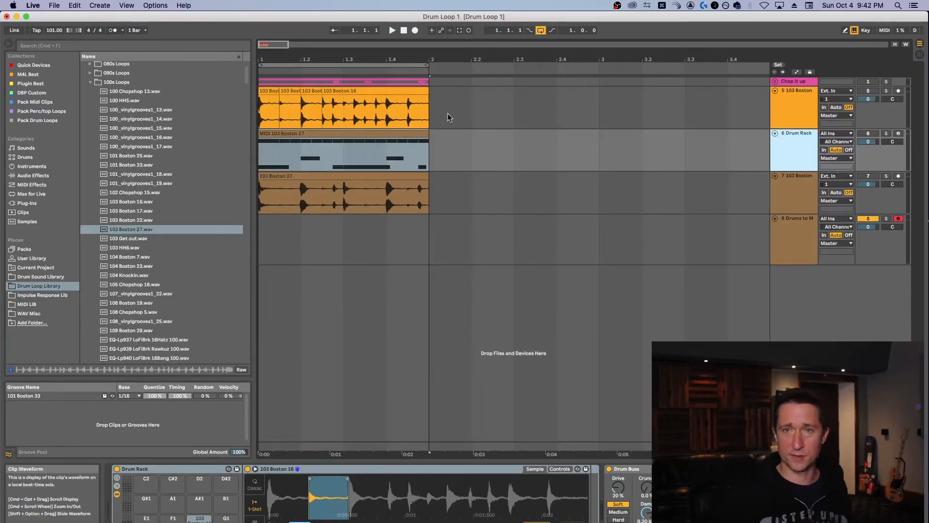
# - Compare the source loops by soloing and playing the 103 Boston 16 track, followed by the 103 Boston 27 track
pyautogui.click(886, 91)
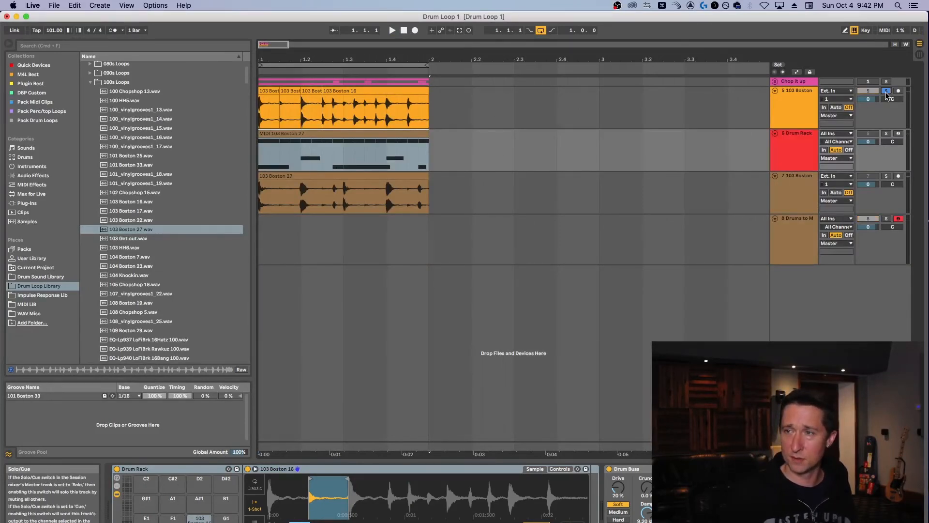
pyautogui.press('space')
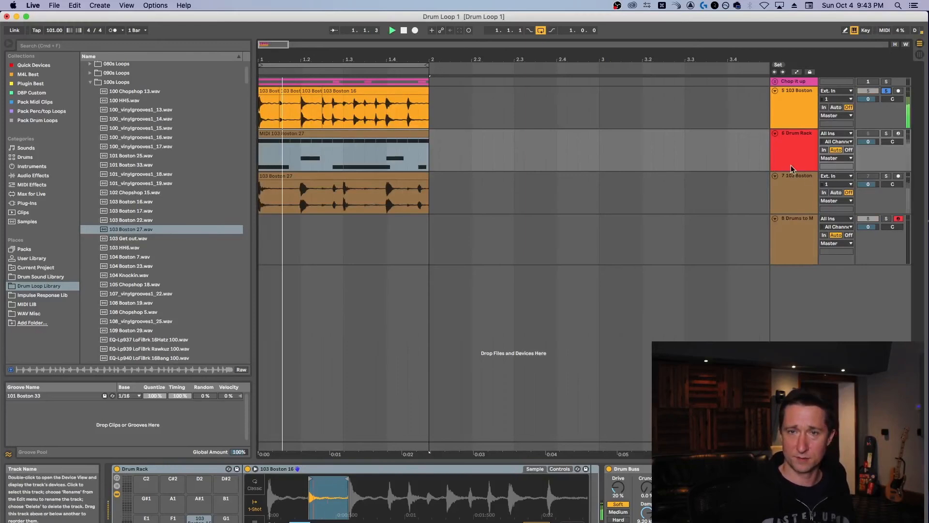
pyautogui.click(886, 92)
pyautogui.click(869, 92)
pyautogui.click(872, 176)
pyautogui.click(886, 176)
pyautogui.press('space')
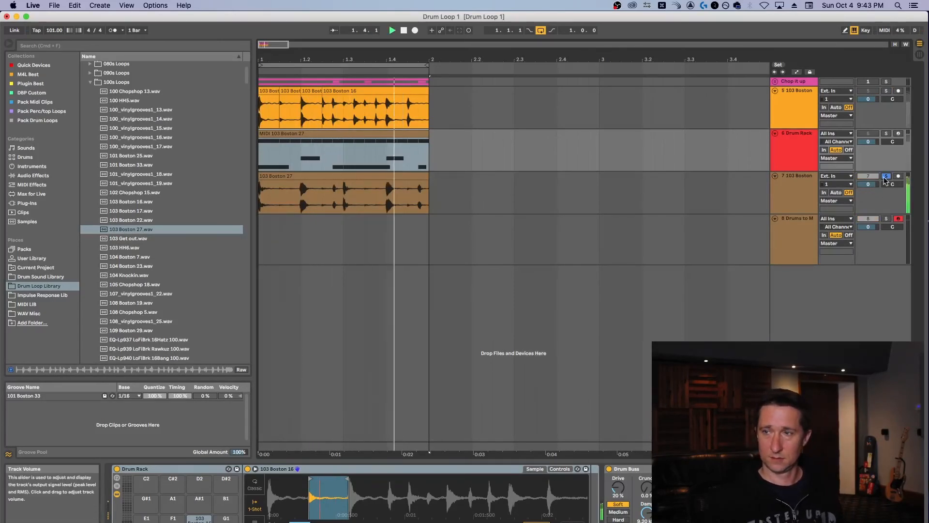
# - Solo the Drum Rack track, play the pattern that triggers the 103 Boston 16 slices, and stop playback
pyautogui.click(886, 134)
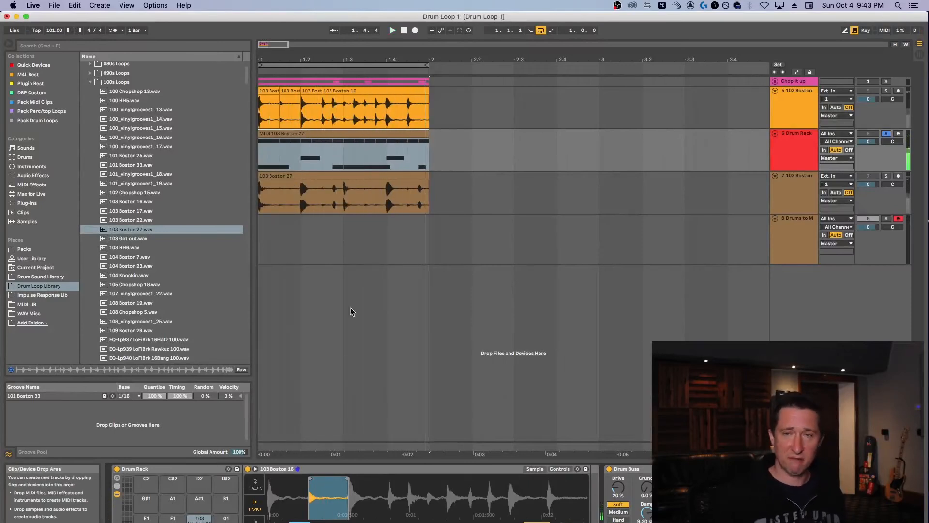
pyautogui.click(403, 31)
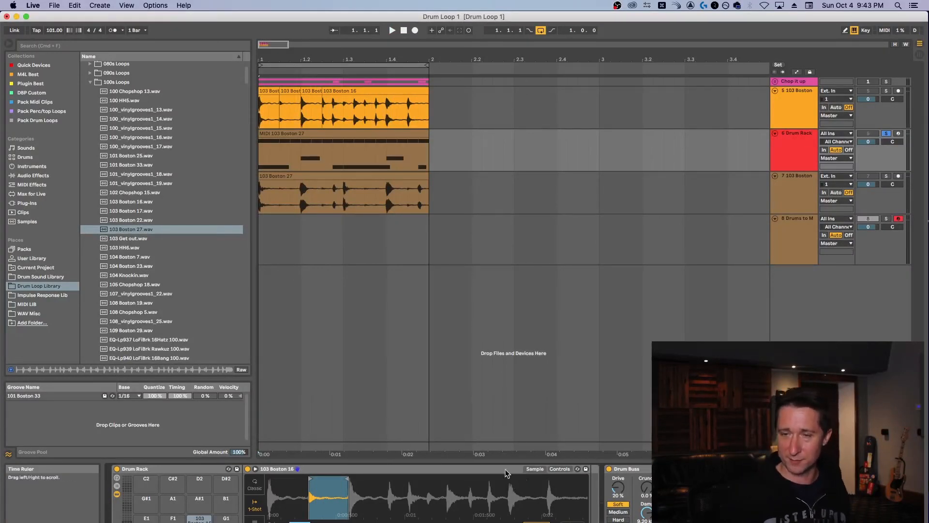
pyautogui.click(427, 469)
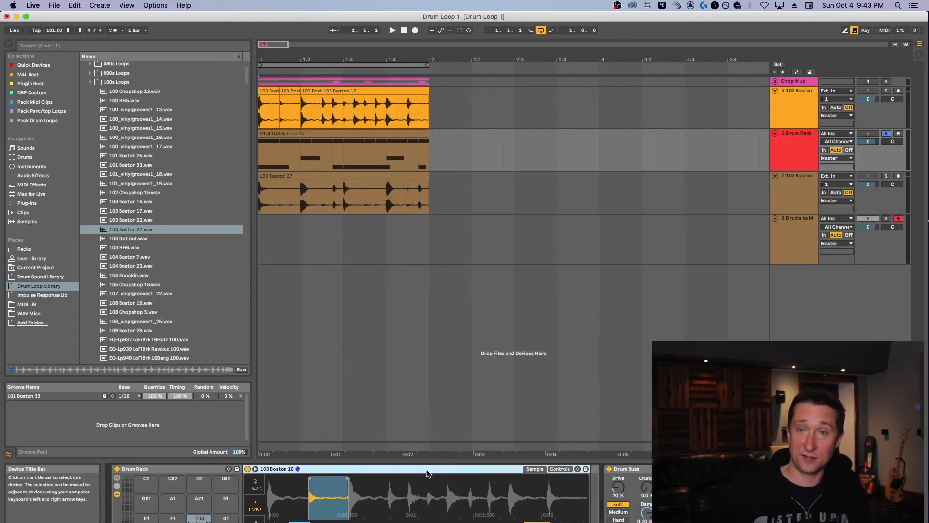
# - Inspect the notes and velocities of the MIDI 103 Boston 27 clip on the Drum Rack track in an enlarged editor
pyautogui.click(360, 134)
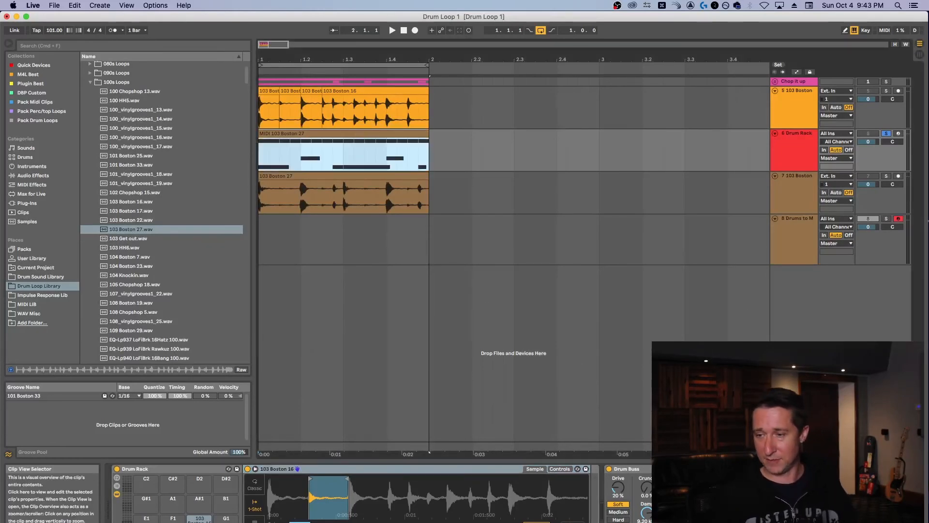
pyautogui.doubleClick(361, 135)
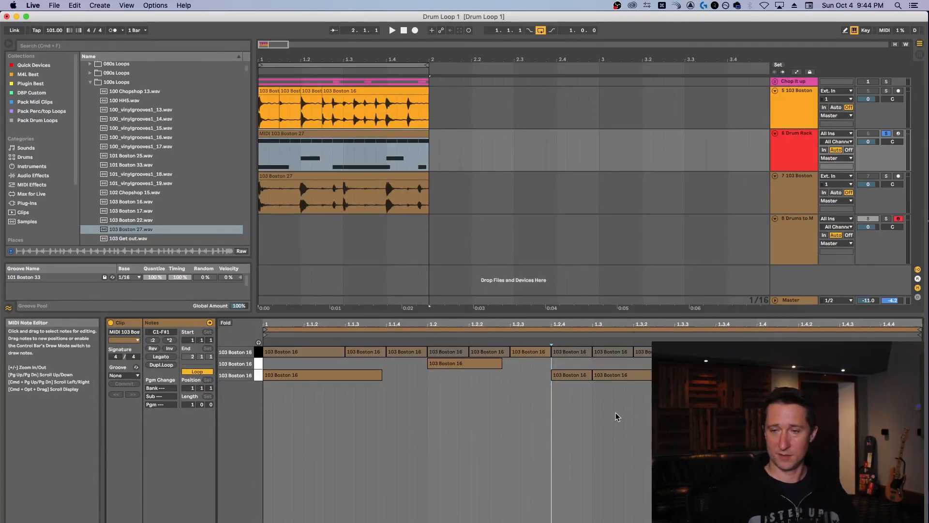
pyautogui.moveTo(644, 518); pyautogui.dragTo(646, 472)
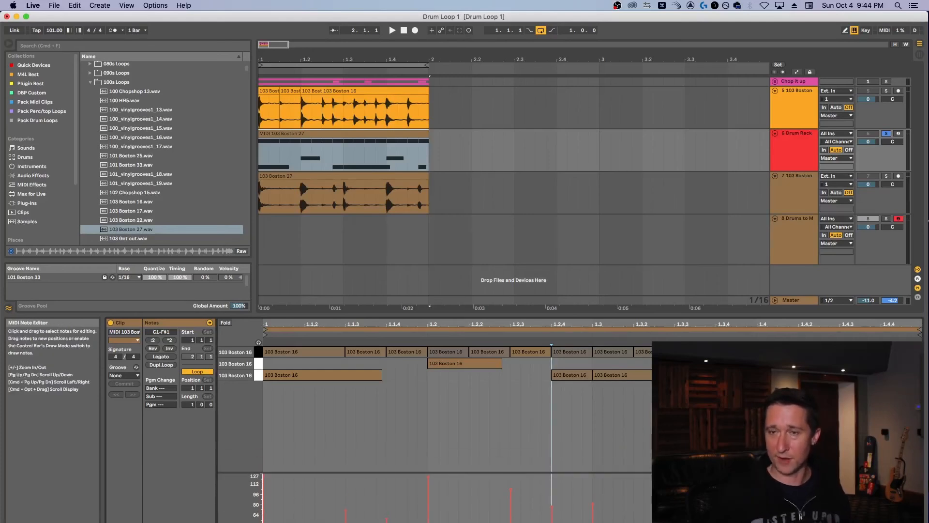
pyautogui.hotkey('shift', 'Tab')
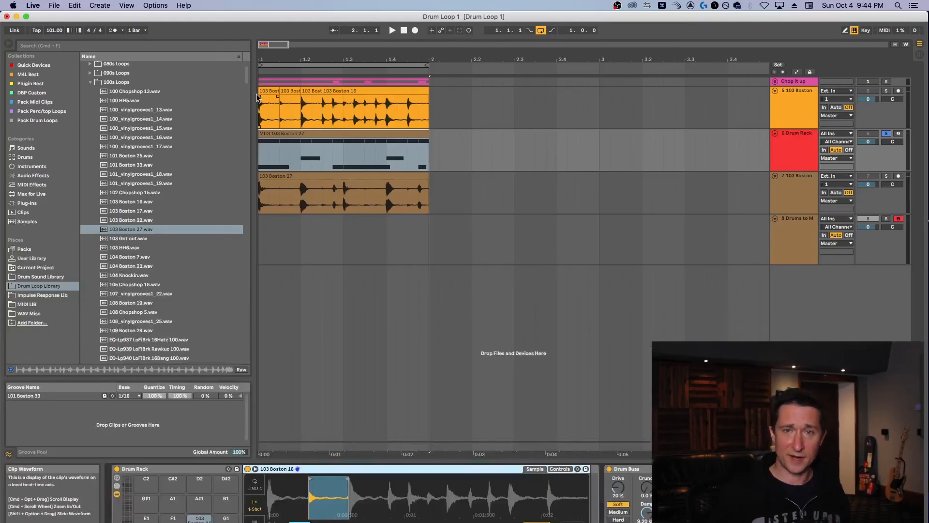
pyautogui.click(346, 102)
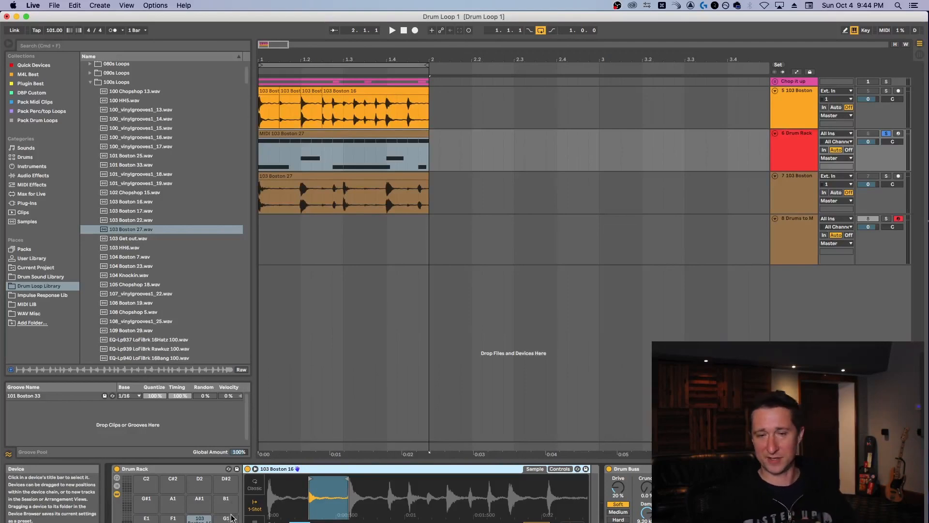
pyautogui.click(794, 522)
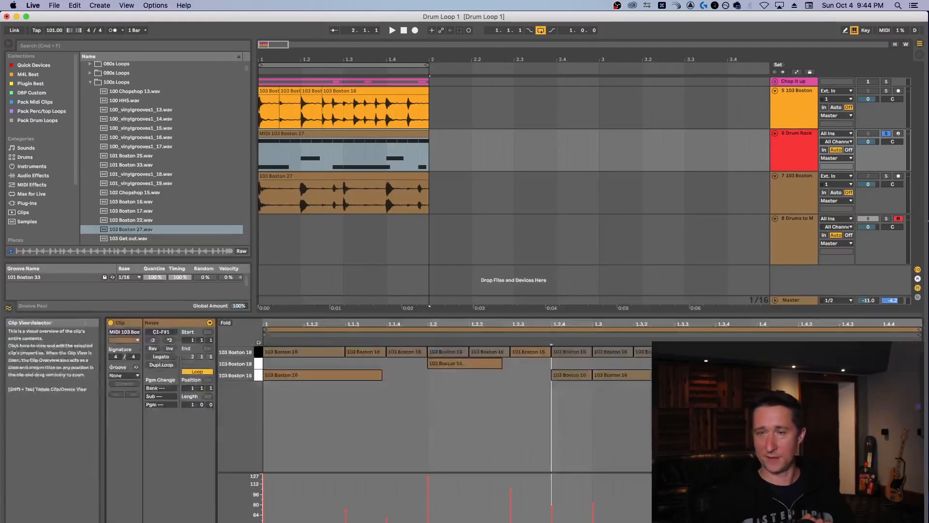
pyautogui.moveTo(431, 316); pyautogui.dragTo(431, 294)
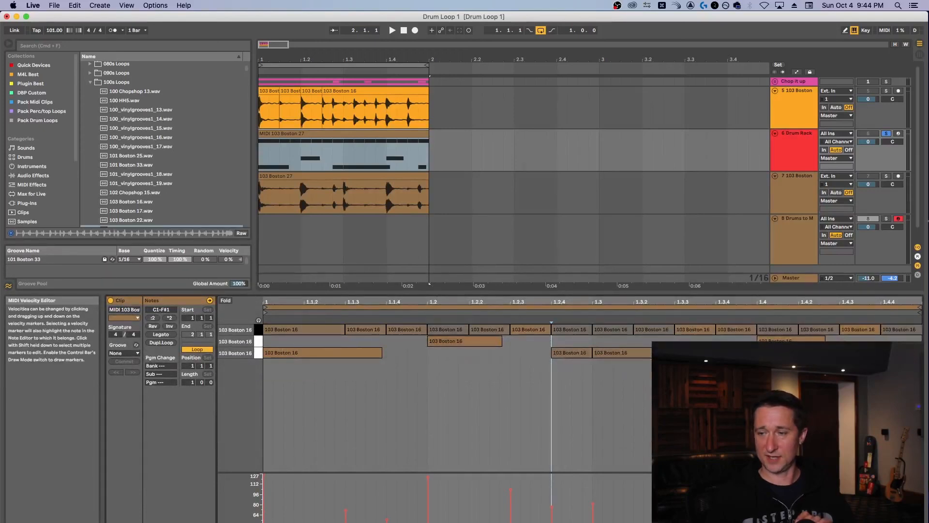
pyautogui.click(862, 522)
# - Isolate the 1/16-note hit at beat 1.3.3 of the 103 Boston 16 audio clip as its own slice
pyautogui.click(369, 112)
pyautogui.moveTo(369, 112); pyautogui.dragTo(372, 112)
pyautogui.press('super+e')
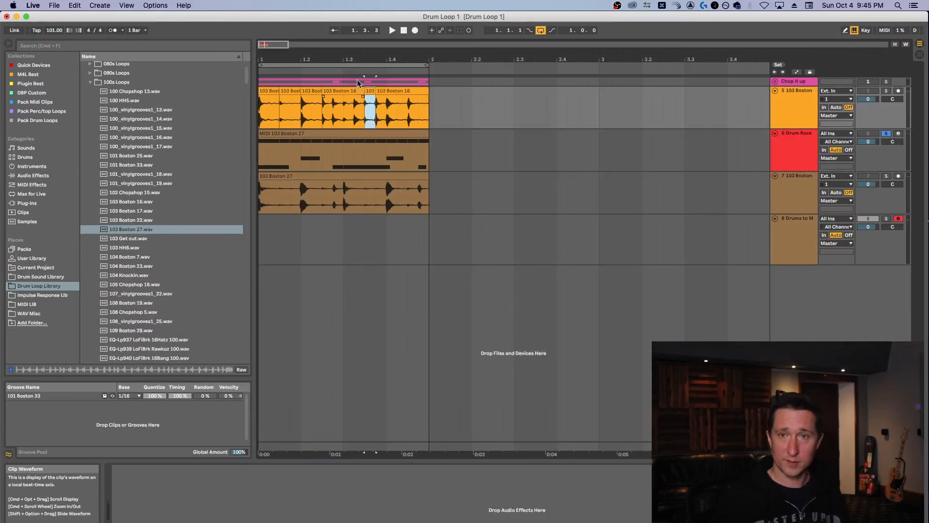
# - Load the isolated 103 Boston 16 slice onto the G1 pad of the Drum Rack
pyautogui.click(799, 157)
pyautogui.click(371, 113)
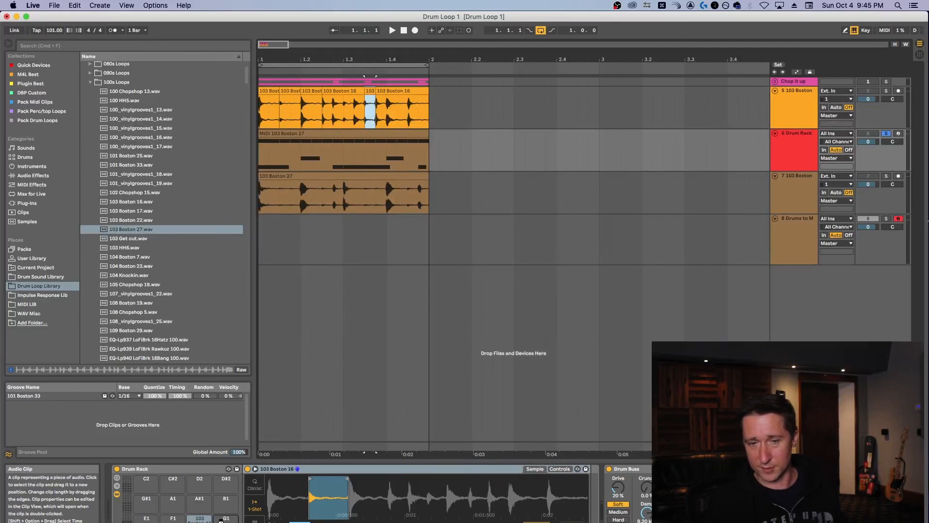
pyautogui.moveTo(221, 520); pyautogui.dragTo(221, 519)
pyautogui.hotkey('shift', 'Tab')
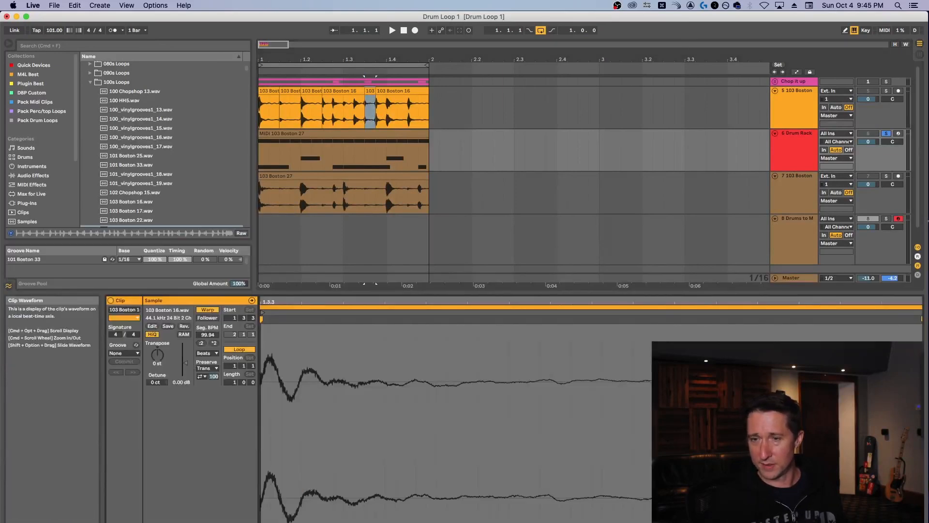
pyautogui.hotkey('shift', 'Tab')
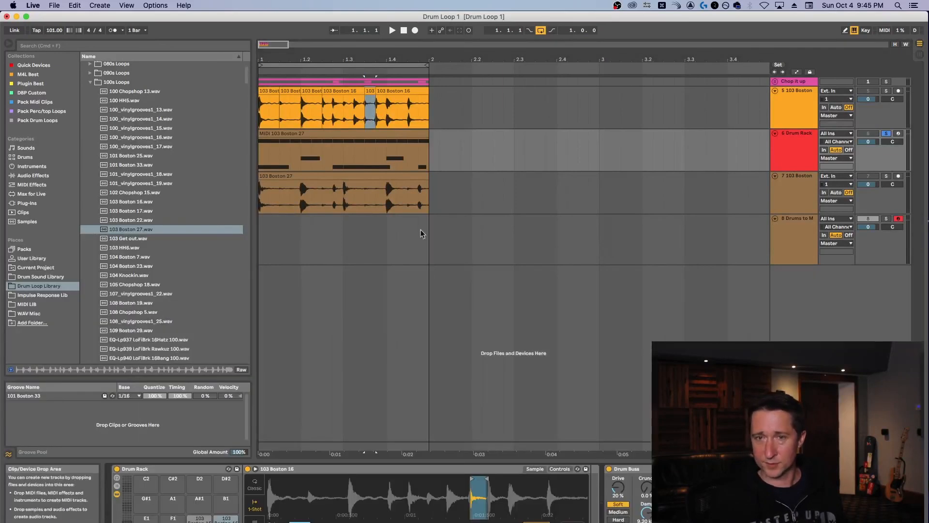
# - Try moving the F#1 notes at 1.1.3, 1.2 and 1.2.3 in the MIDI 103 Boston 27 clip up to G1
pyautogui.click(401, 145)
pyautogui.hotkey('shift', 'Tab')
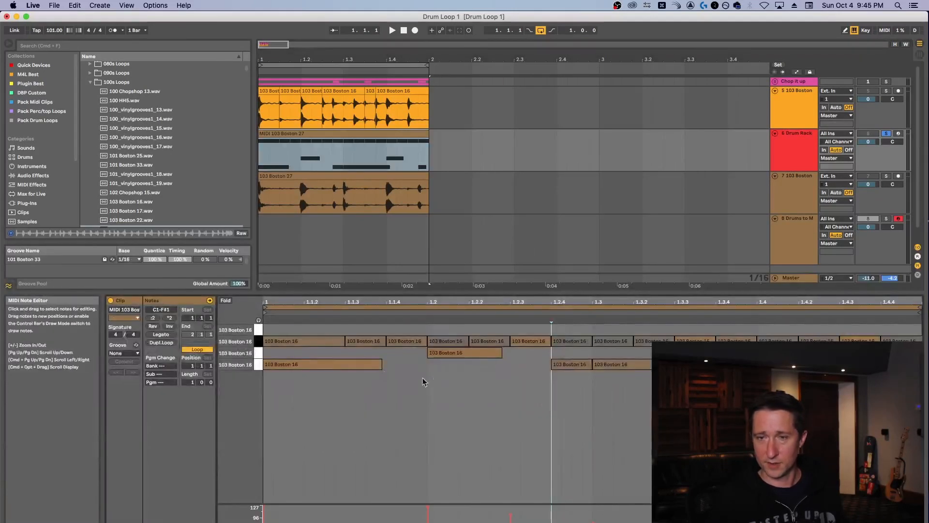
pyautogui.moveTo(367, 345); pyautogui.dragTo(367, 333)
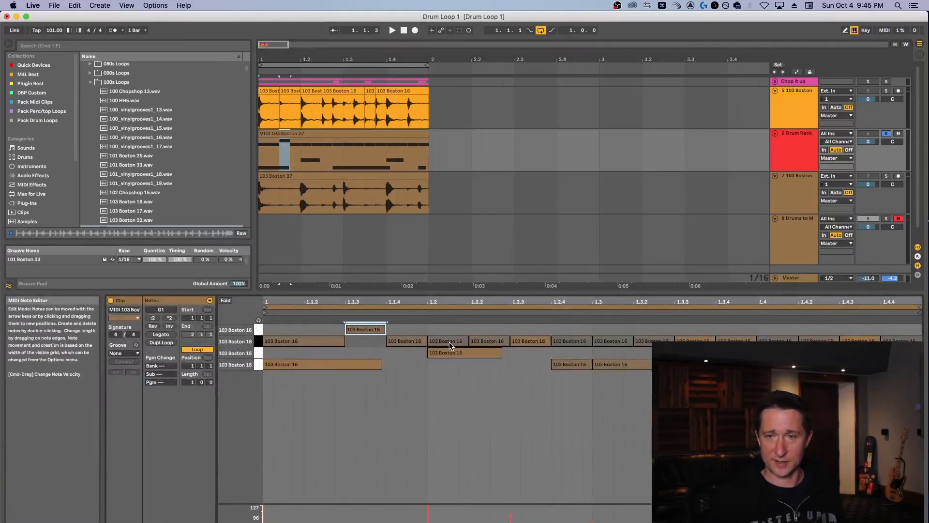
pyautogui.moveTo(450, 340); pyautogui.dragTo(452, 331)
pyautogui.moveTo(531, 341); pyautogui.dragTo(531, 330)
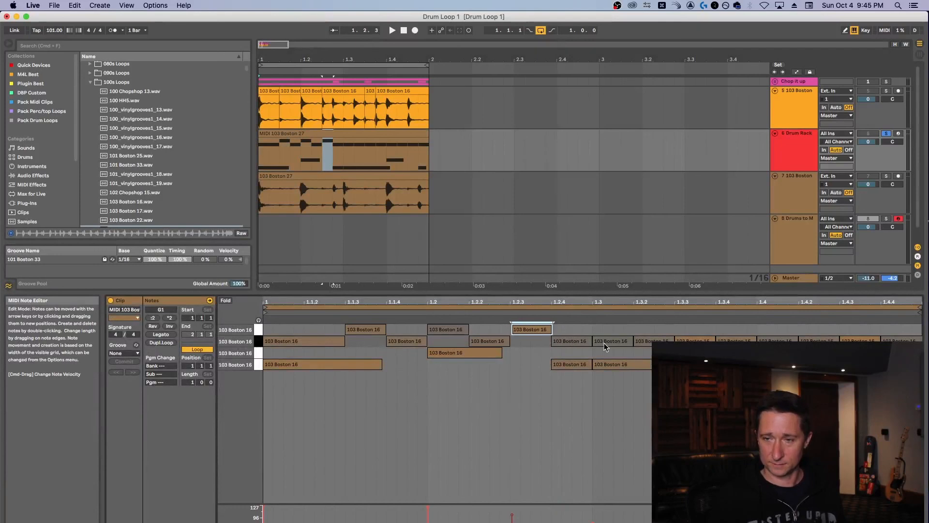
# - Undo the three note moves to G1 in the MIDI 103 Boston 27 clip
pyautogui.press('super+z')
pyautogui.press('super+z')
pyautogui.press('super+z')
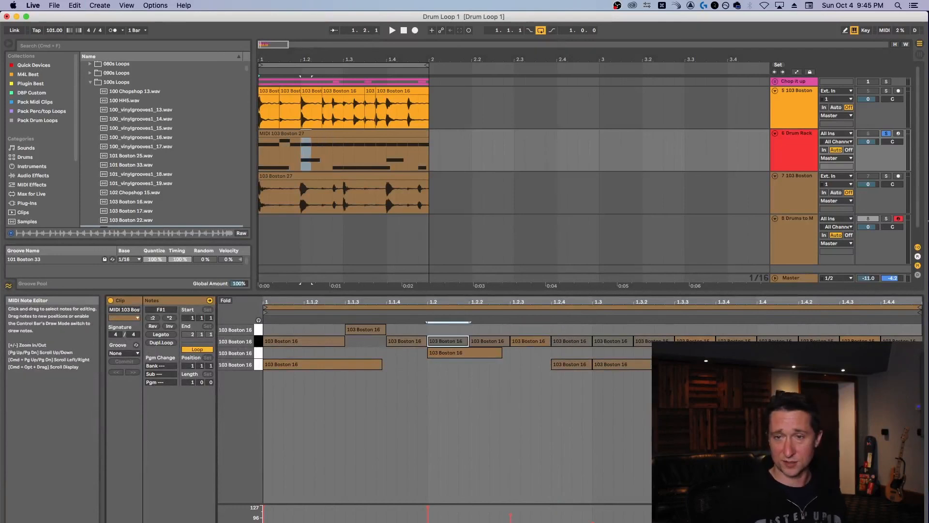
# - Show the Simpler envelope and pitch controls for the 103 Boston 16 slice on the G1 pad
pyautogui.hotkey('shift', 'Tab')
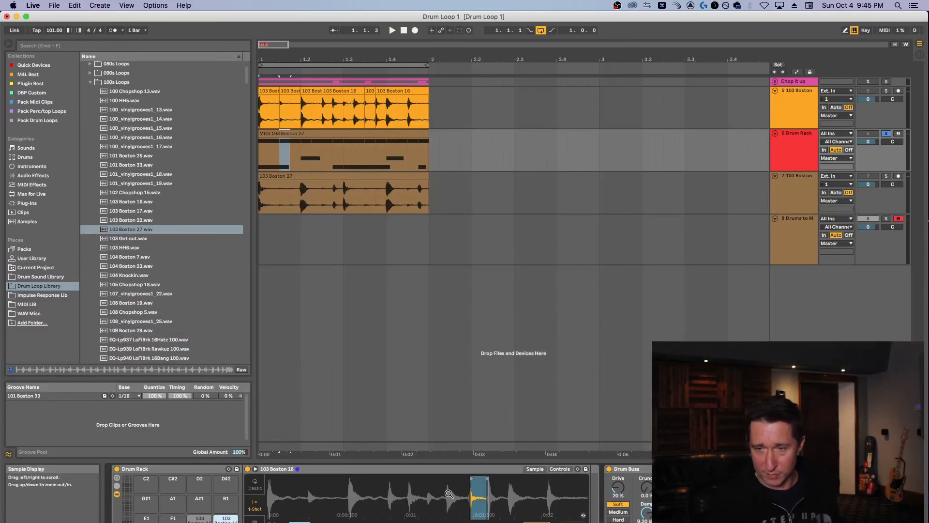
pyautogui.click(559, 469)
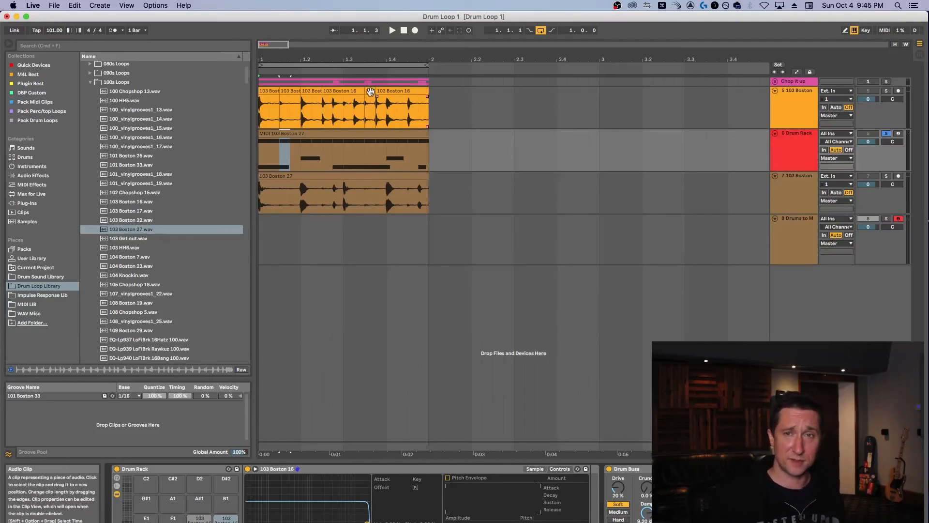
# - Reverse the short 103 Boston 16 audio slice at beat 1.3.3 and start playback
pyautogui.moveTo(368, 60); pyautogui.dragTo(514, 130)
pyautogui.click(472, 99)
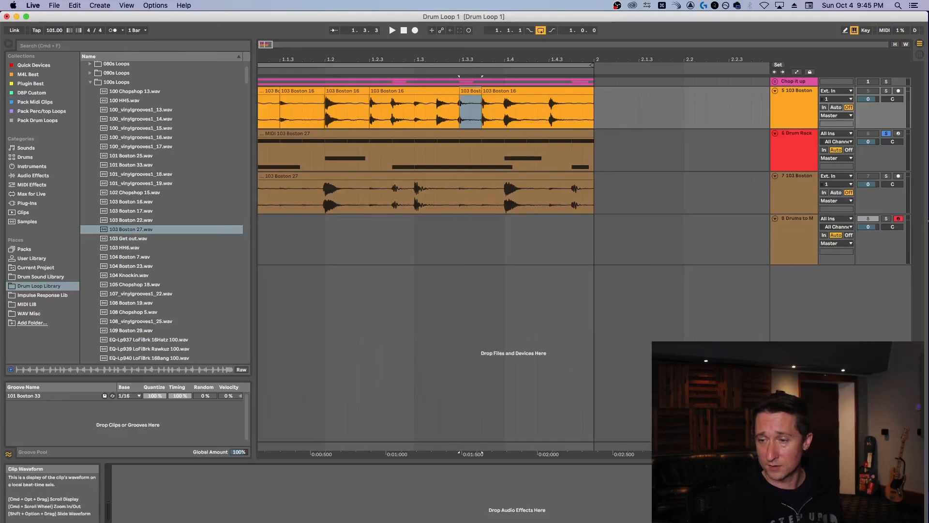
pyautogui.hotkey('shift', 'Tab')
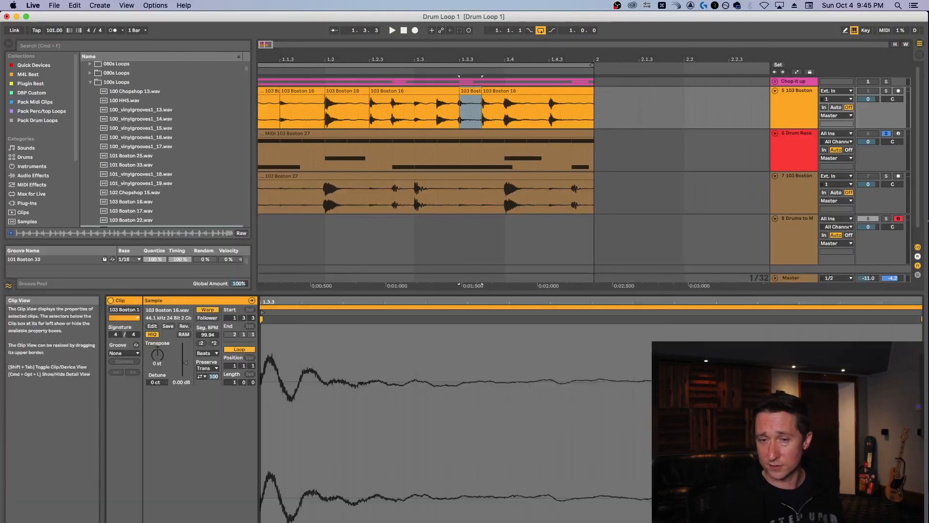
pyautogui.click(184, 327)
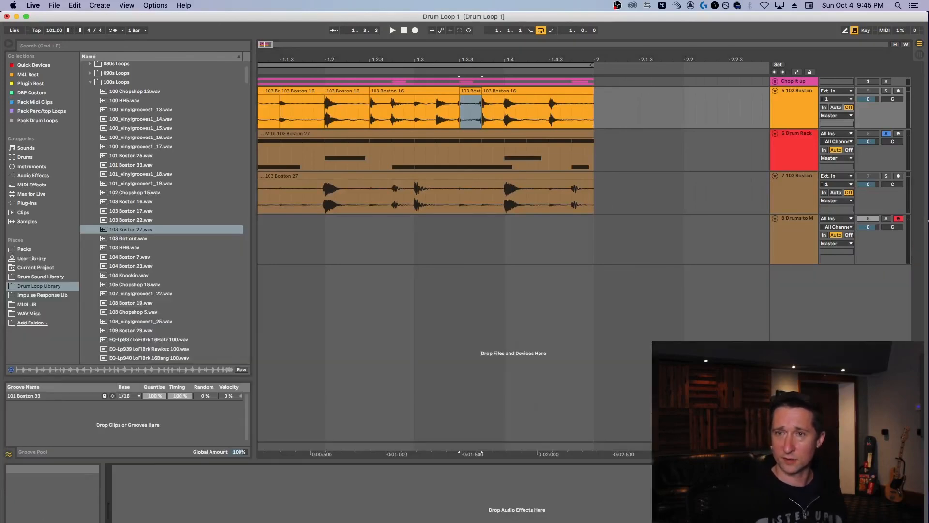
pyautogui.hotkey('shift', 'Tab')
pyautogui.press('space')
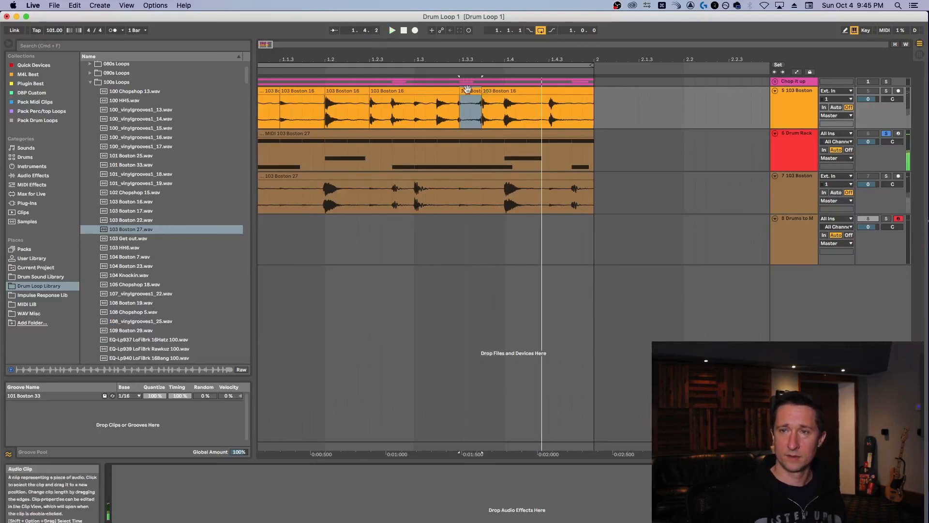
# - Move the short slice out of the loop to 2.1.3, play the 103 Boston 16 track soloed, and unsolo it
pyautogui.moveTo(467, 94); pyautogui.dragTo(635, 97)
pyautogui.click(635, 97)
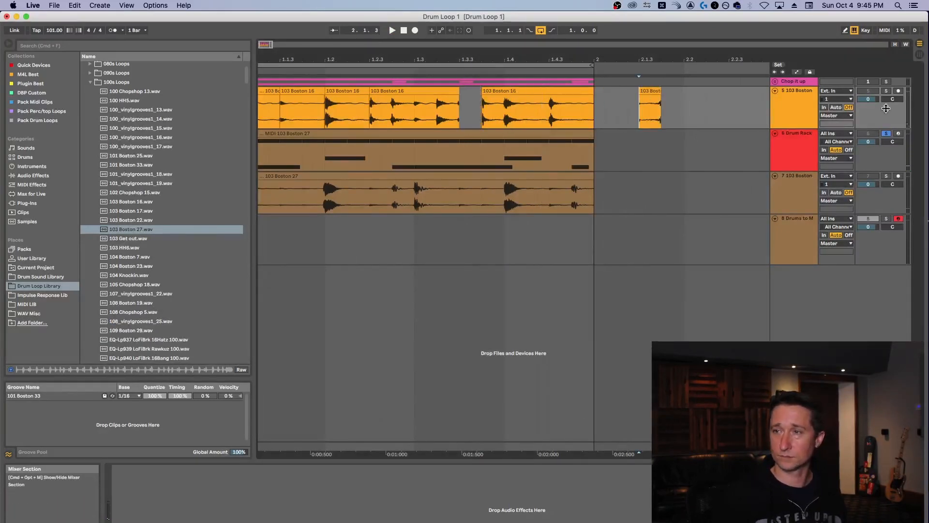
pyautogui.click(887, 91)
pyautogui.press('space')
pyautogui.press('space')
pyautogui.click(886, 91)
# - Delete the slice at 2.1.3 and extend the final 103 Boston 16 clip back to 1.3.3 to fill the gap
pyautogui.click(655, 91)
pyautogui.press('Delete')
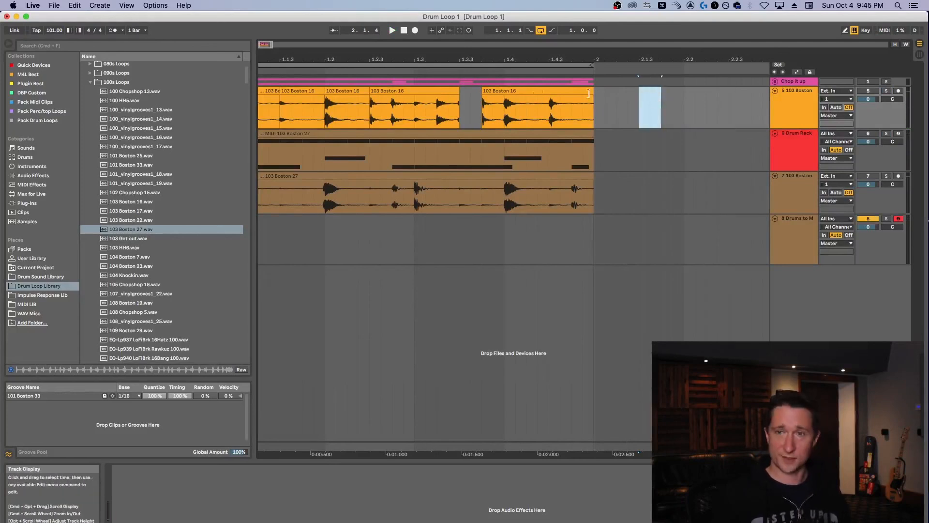
pyautogui.moveTo(482, 89); pyautogui.dragTo(460, 88)
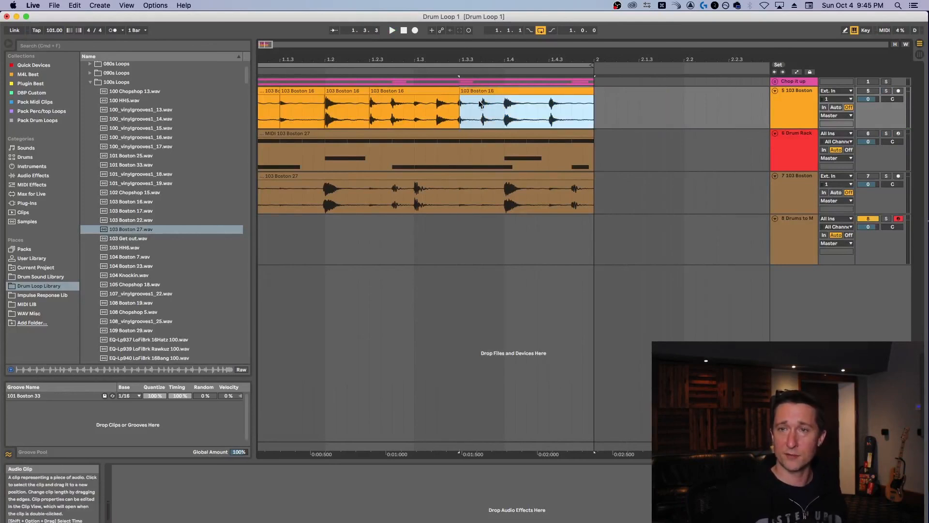
# - Split the last 103 Boston 16 clip at 1.4.3 and move the split-off piece to bar 2, lengthening it to about 2.2.3
pyautogui.click(791, 143)
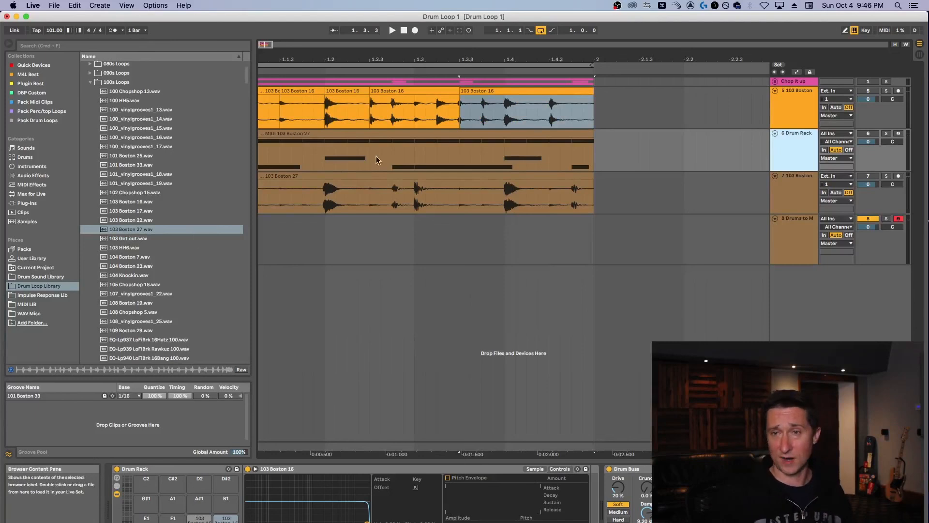
pyautogui.click(548, 112)
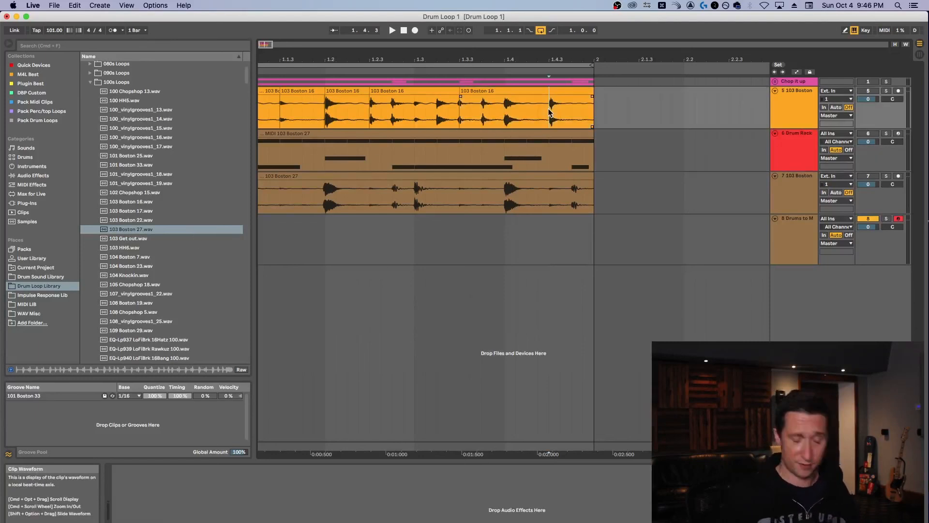
pyautogui.press('super+e')
pyautogui.moveTo(570, 91); pyautogui.dragTo(735, 95)
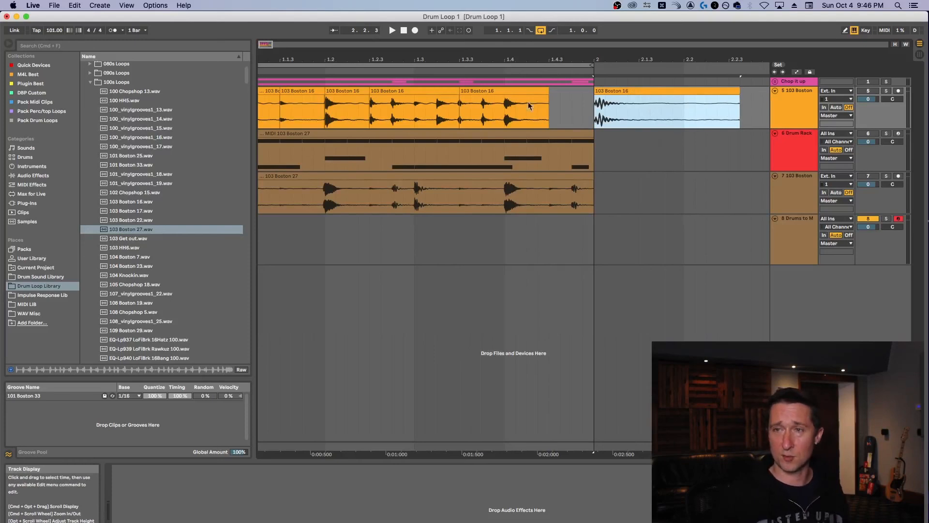
pyautogui.moveTo(456, 59); pyautogui.dragTo(450, 24)
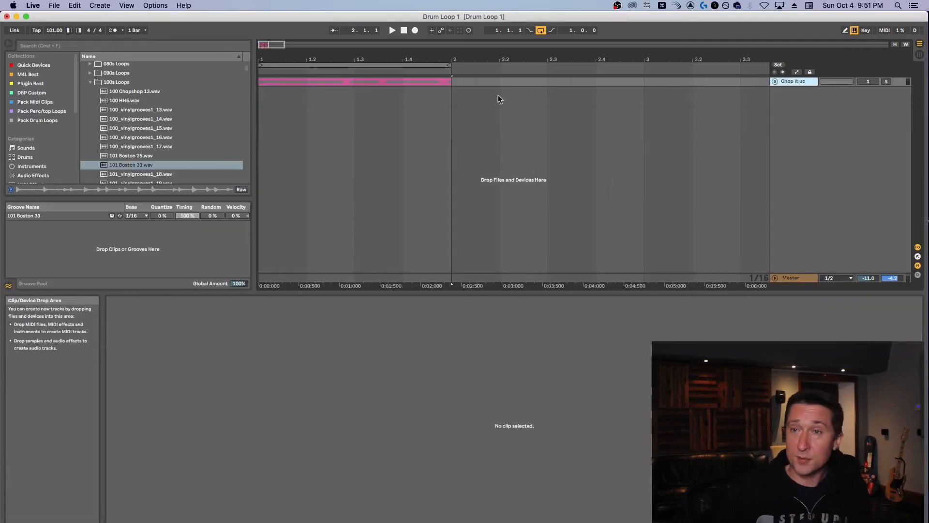
pyautogui.click(404, 30)
pyautogui.moveTo(376, 62); pyautogui.dragTo(300, 55)
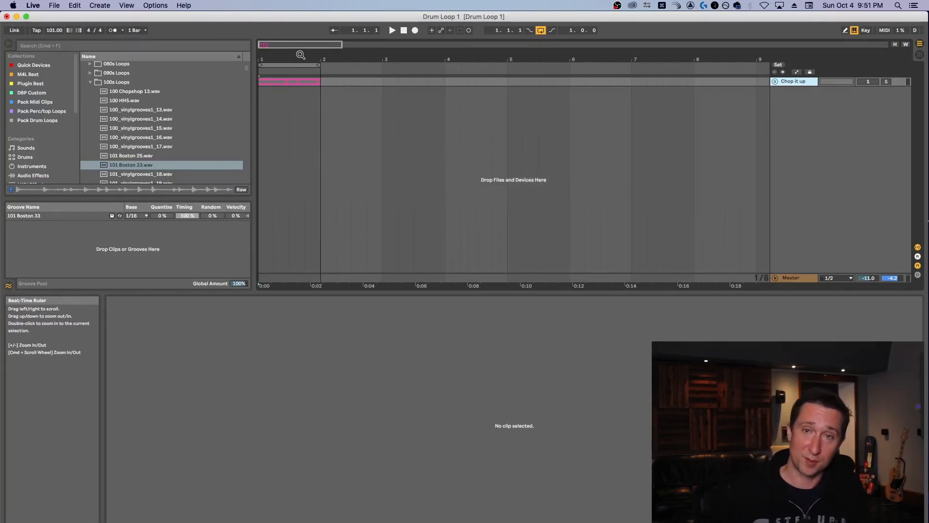
pyautogui.moveTo(301, 54); pyautogui.dragTo(316, 54)
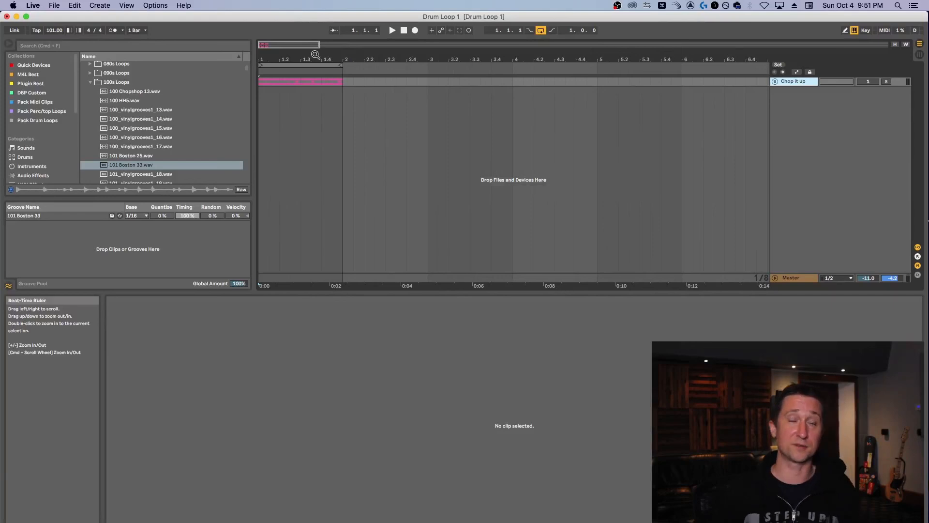